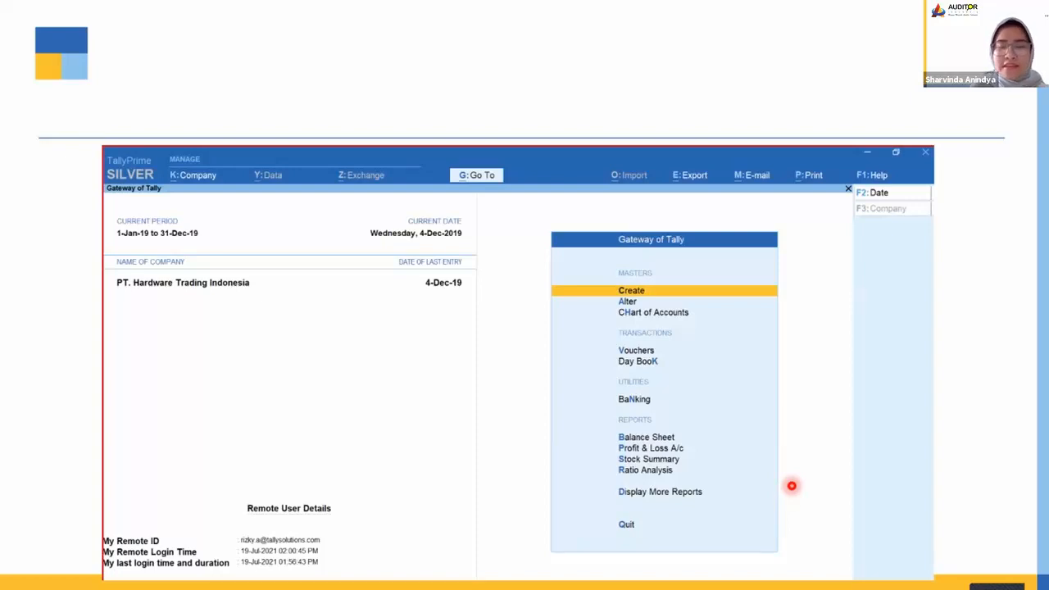
{"action": "key", "text": "Right"}
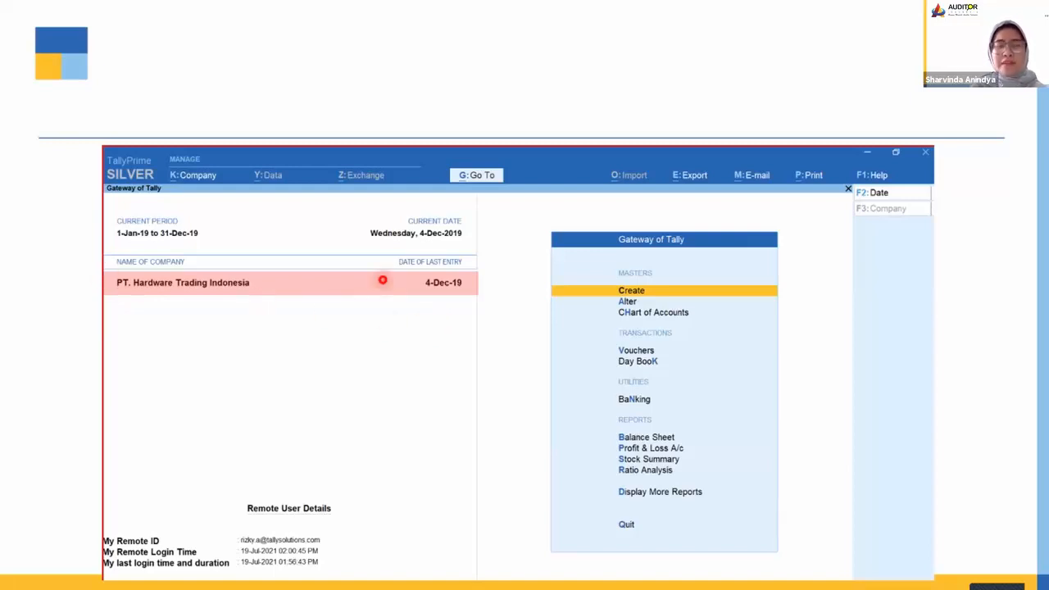
{"action": "left_click", "coordinate": [427, 415]}
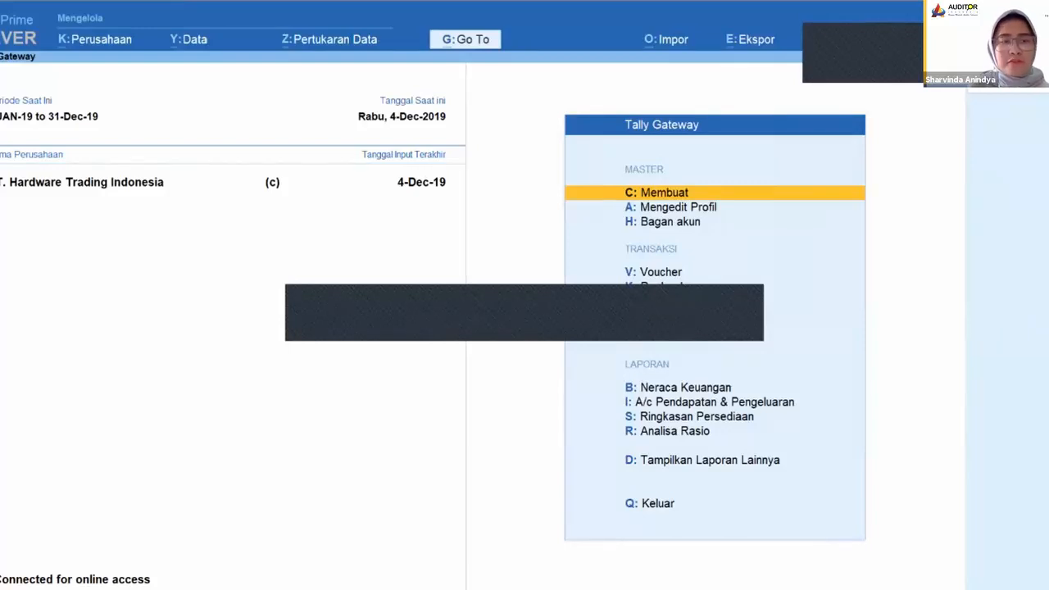
Step: Select PT. Hardware Trading Indonesia from the list of companies in the Demo Data folder
{"action": "key", "text": "alt+k"}
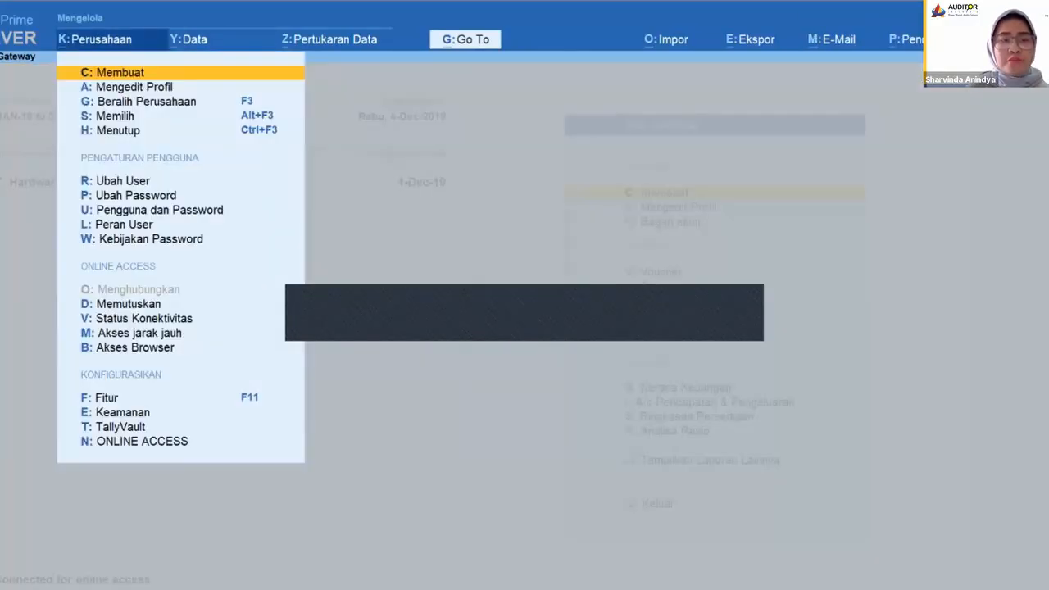
{"action": "key", "text": "Down"}
{"action": "key", "text": "Down"}
{"action": "key", "text": "Down"}
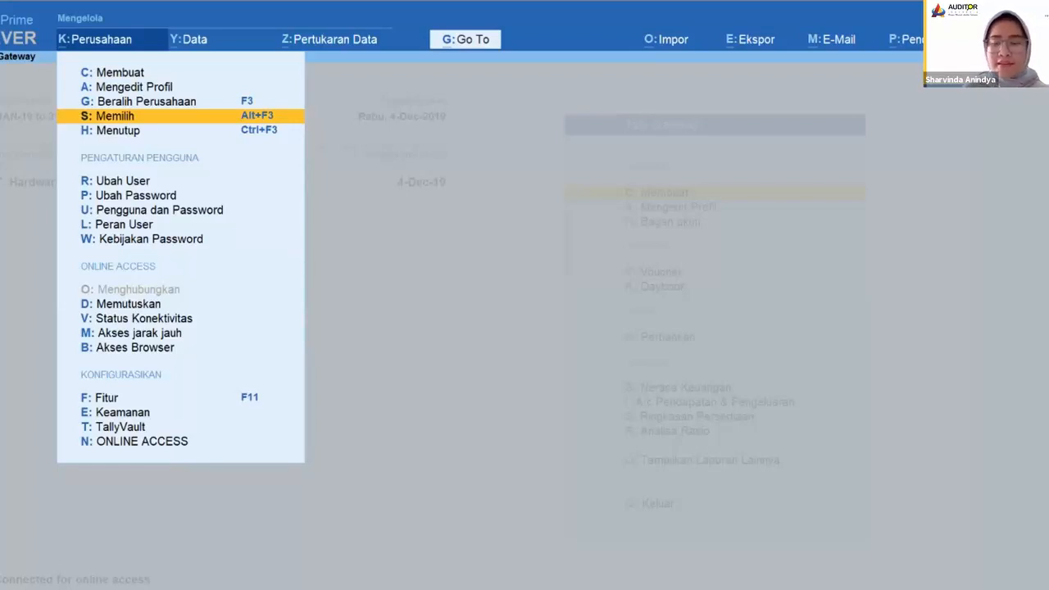
{"action": "key", "text": "Return"}
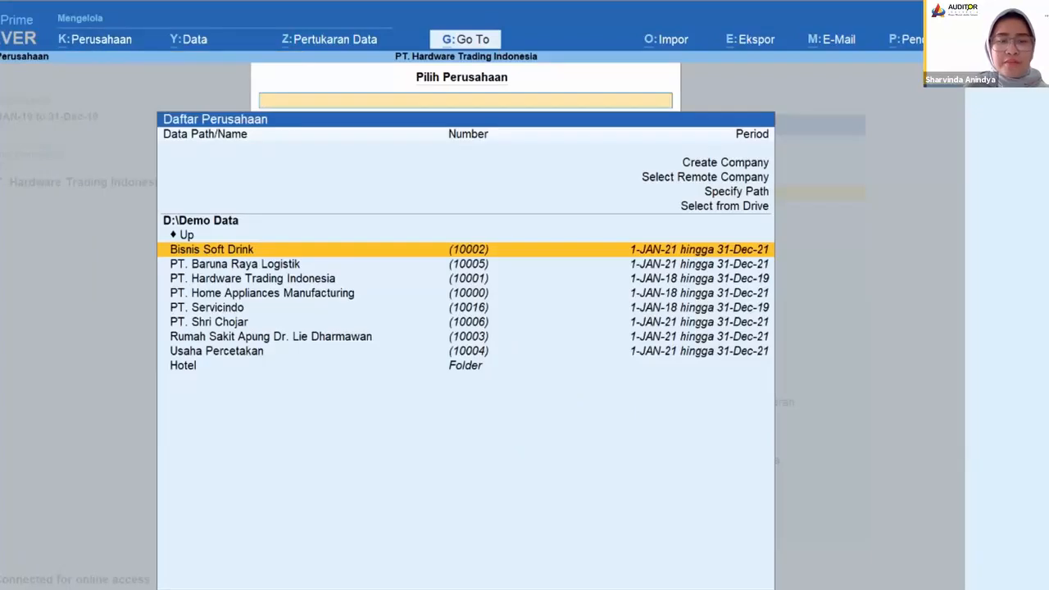
{"action": "key", "text": "Down"}
{"action": "key", "text": "Down"}
{"action": "key", "text": "Down"}
{"action": "key", "text": "Up"}
{"action": "key", "text": "Return"}
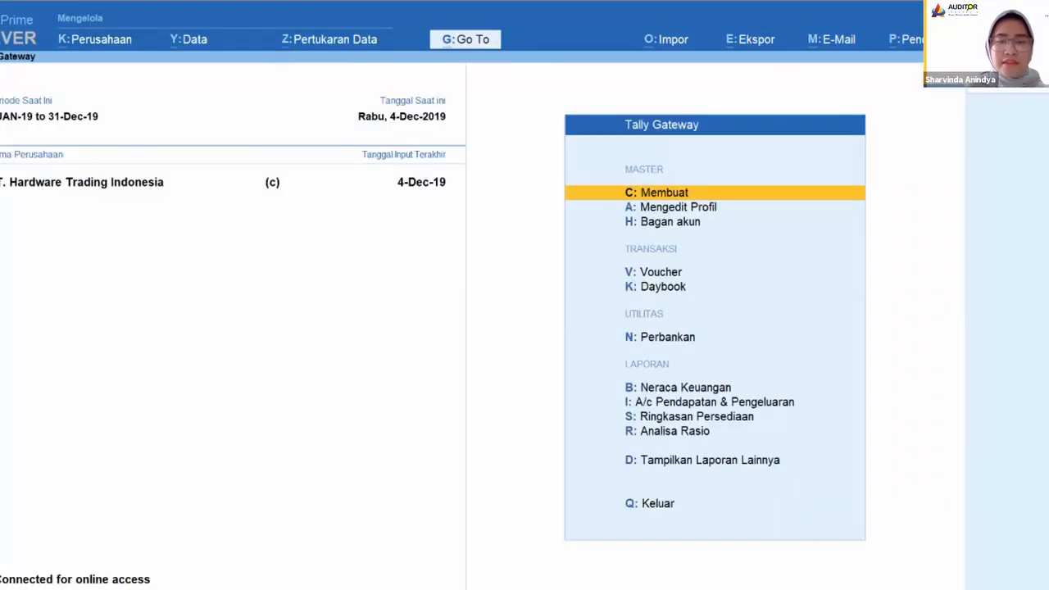
{"action": "key", "text": "alt+k"}
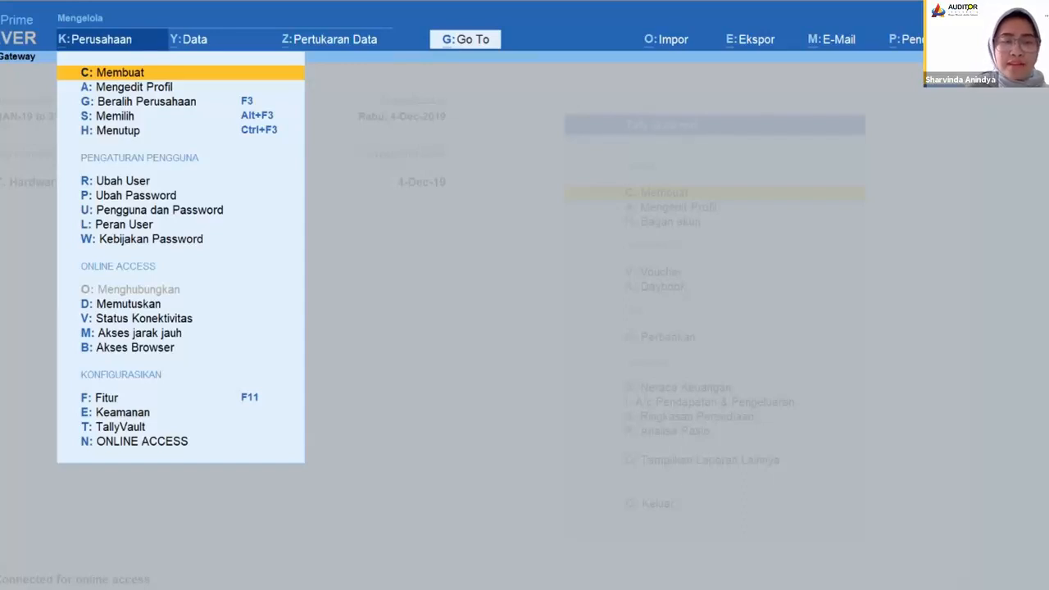
{"action": "key", "text": "Escape"}
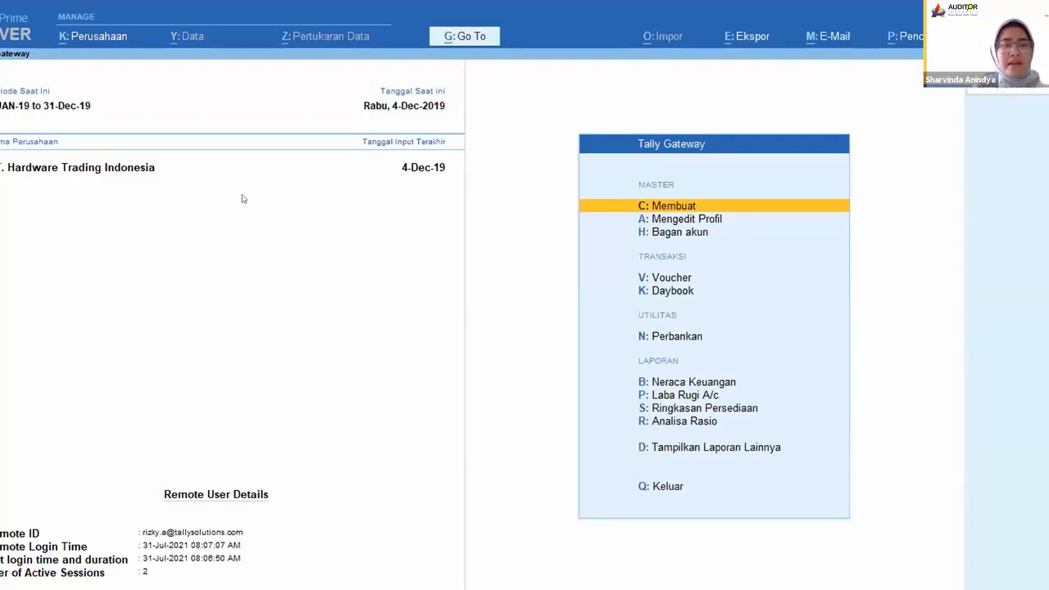
{"action": "left_click", "coordinate": [91, 41]}
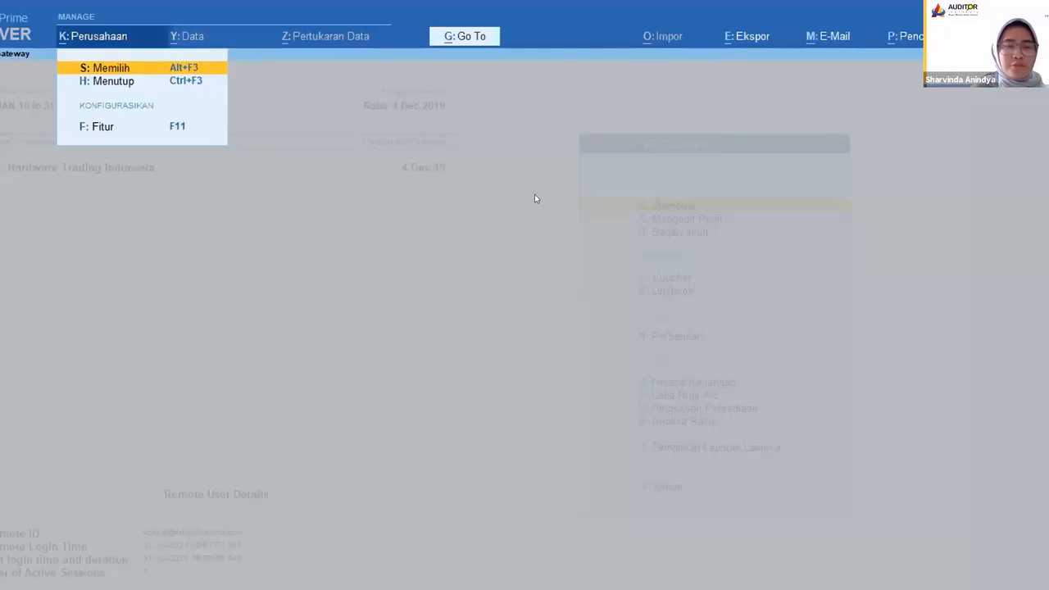
{"action": "key", "text": "Escape"}
{"action": "key", "text": "Escape"}
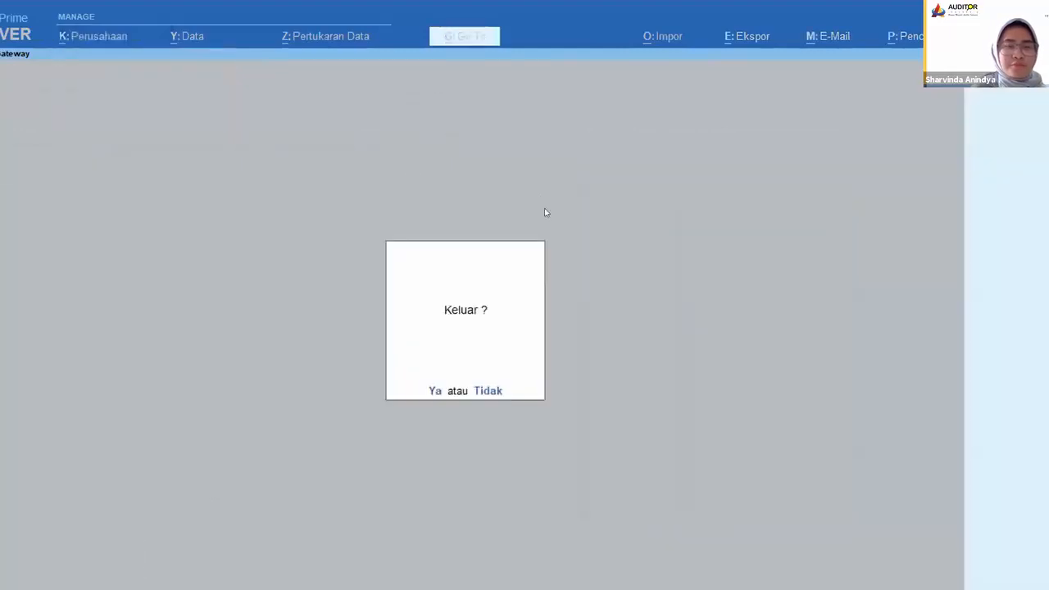
{"action": "left_click", "coordinate": [491, 390]}
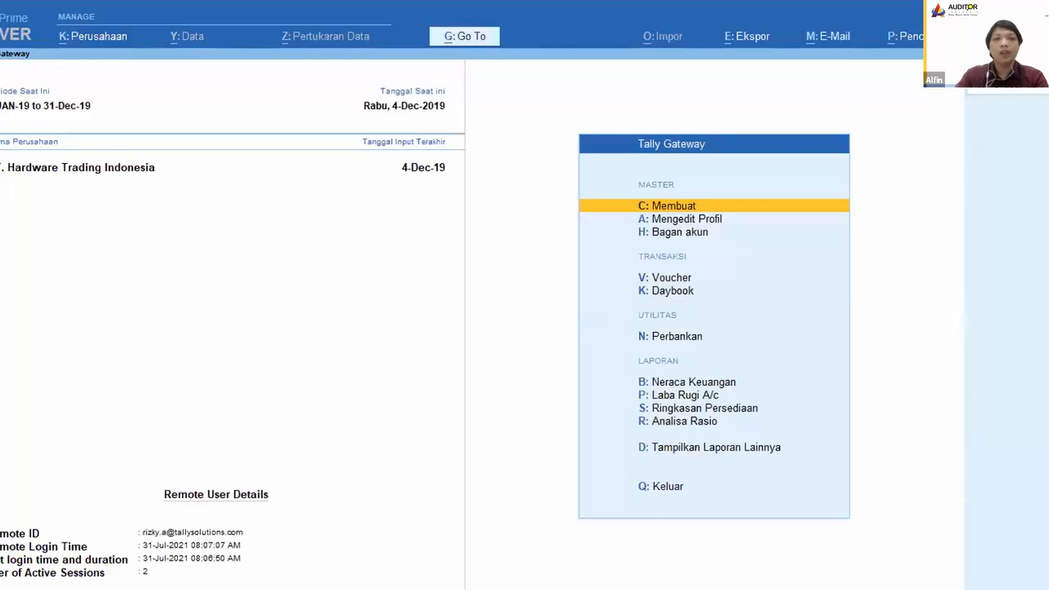
{"action": "key", "text": "Escape"}
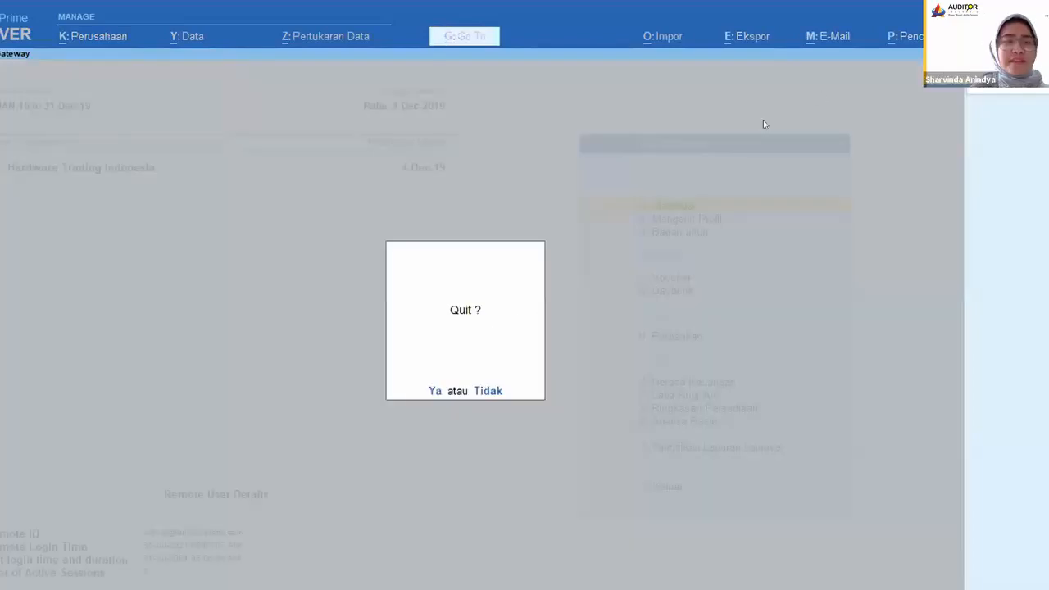
{"action": "left_click", "coordinate": [489, 391]}
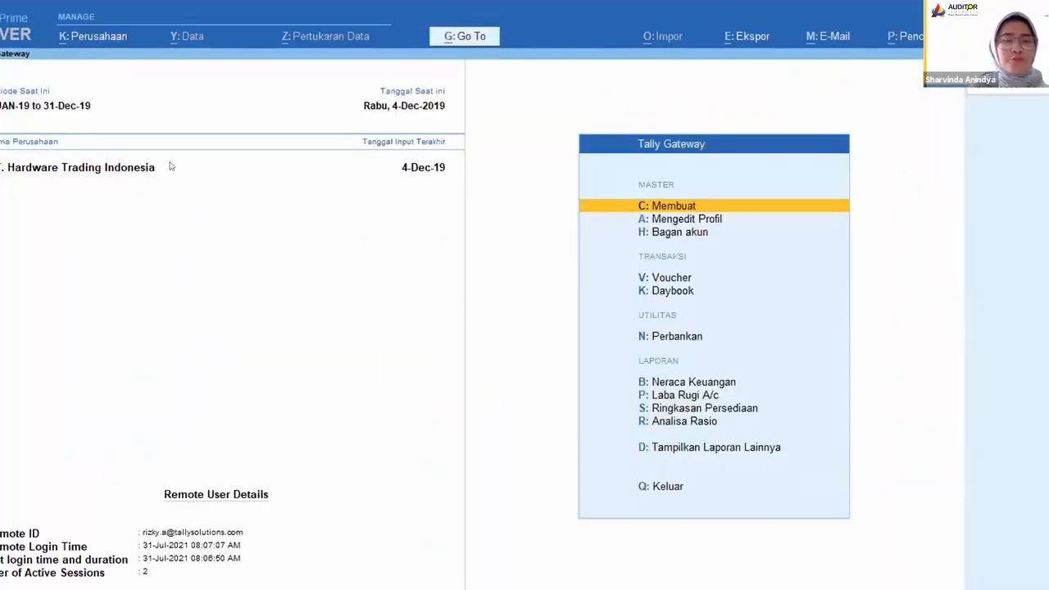
Step: Close the open remote company PT. Hardware Trading Indonesia
{"action": "left_click", "coordinate": [100, 39]}
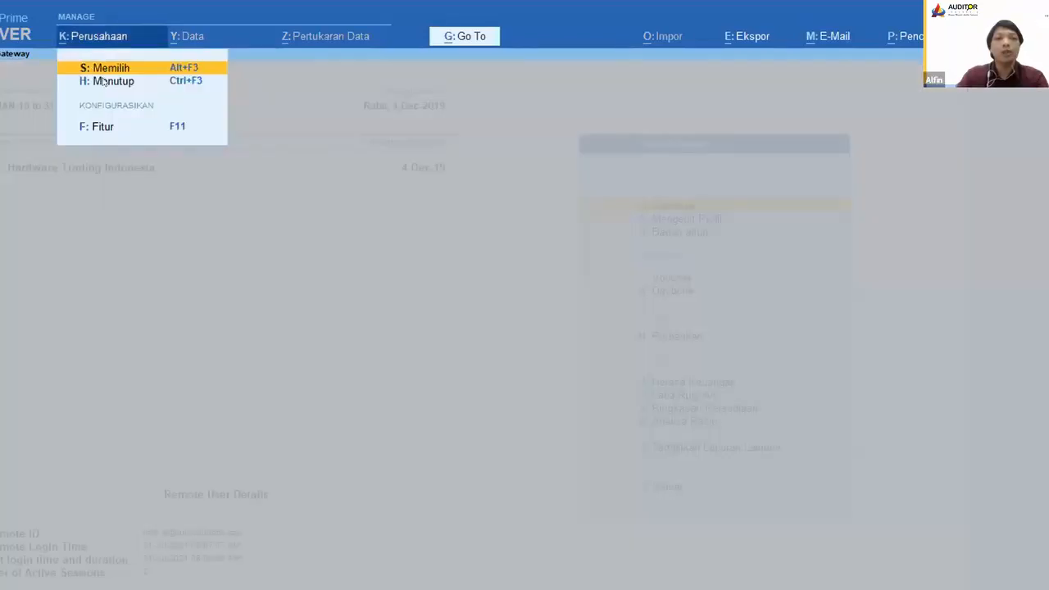
{"action": "left_click", "coordinate": [103, 82]}
{"action": "left_click", "coordinate": [407, 138]}
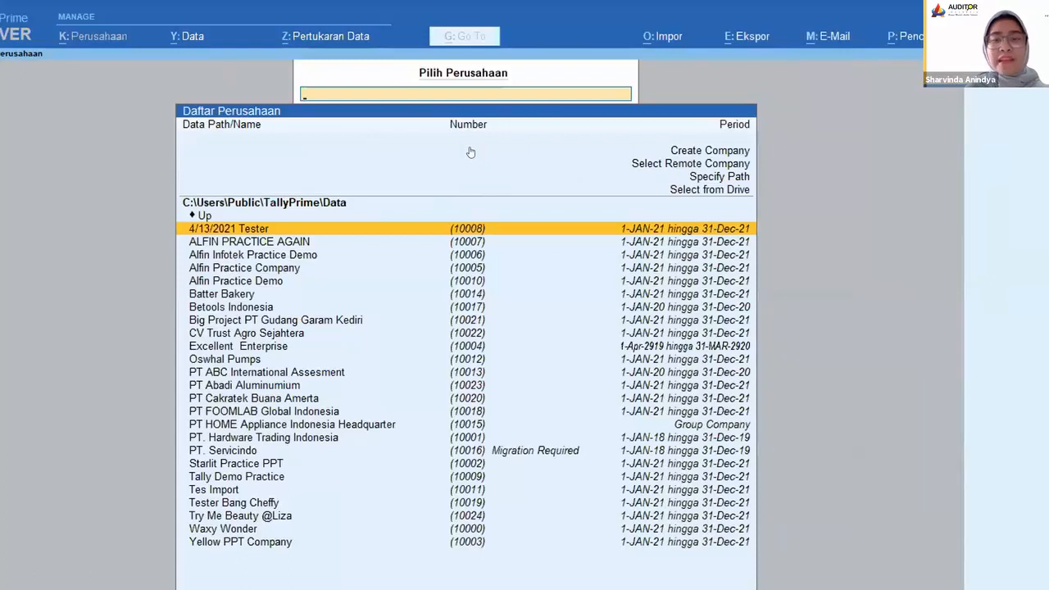
Step: Show the list of remote companies and log out the current remote user
{"action": "left_click", "coordinate": [679, 163]}
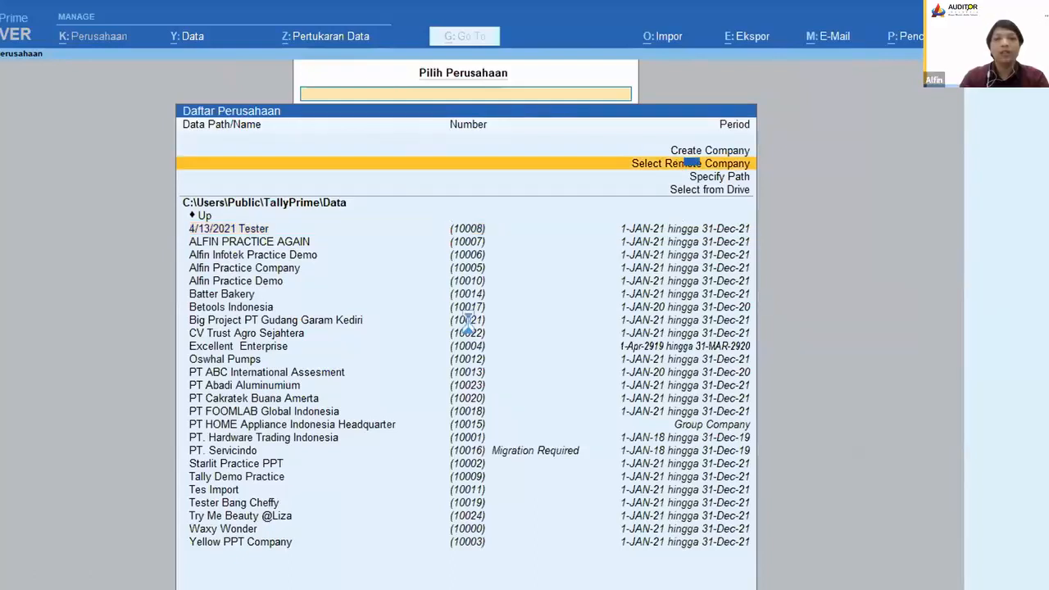
{"action": "left_click", "coordinate": [679, 163]}
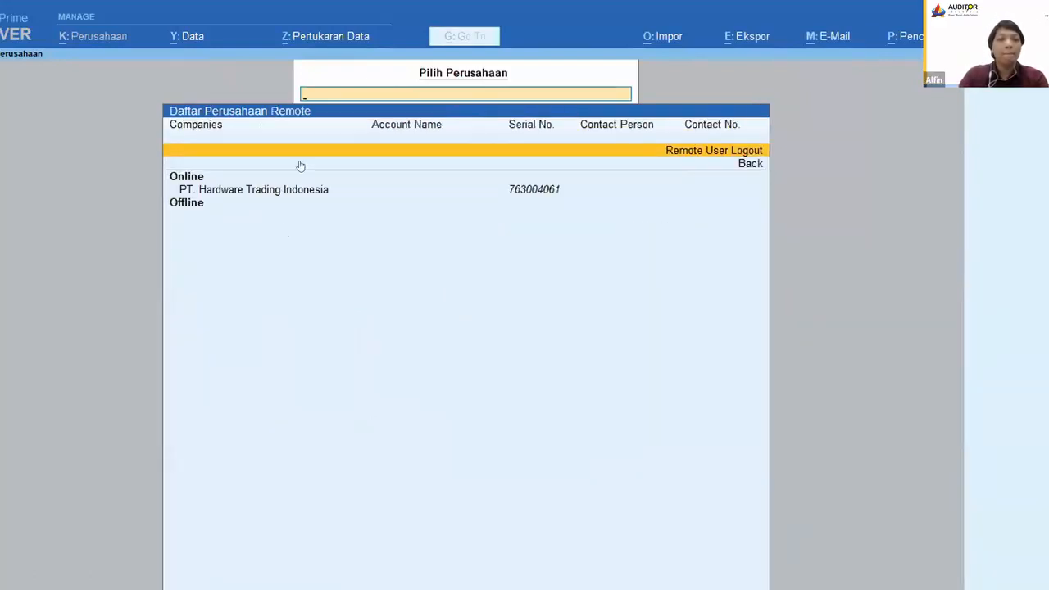
{"action": "left_click", "coordinate": [706, 151]}
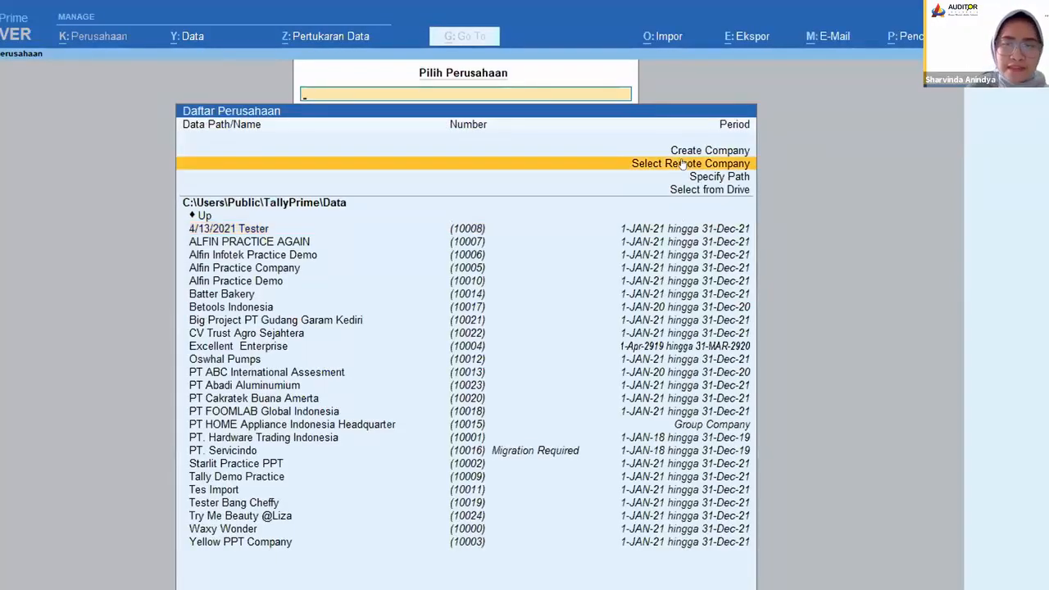
Step: Choose to select a remote company and log in as the Tally.NET user with the account password
{"action": "left_click", "coordinate": [687, 164]}
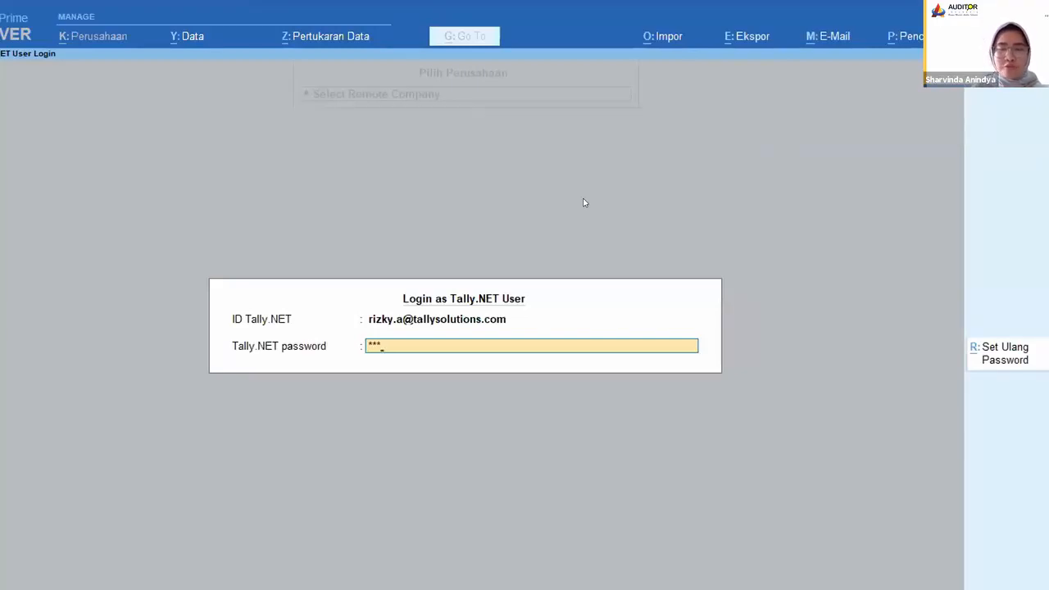
{"action": "type", "text": "*"}
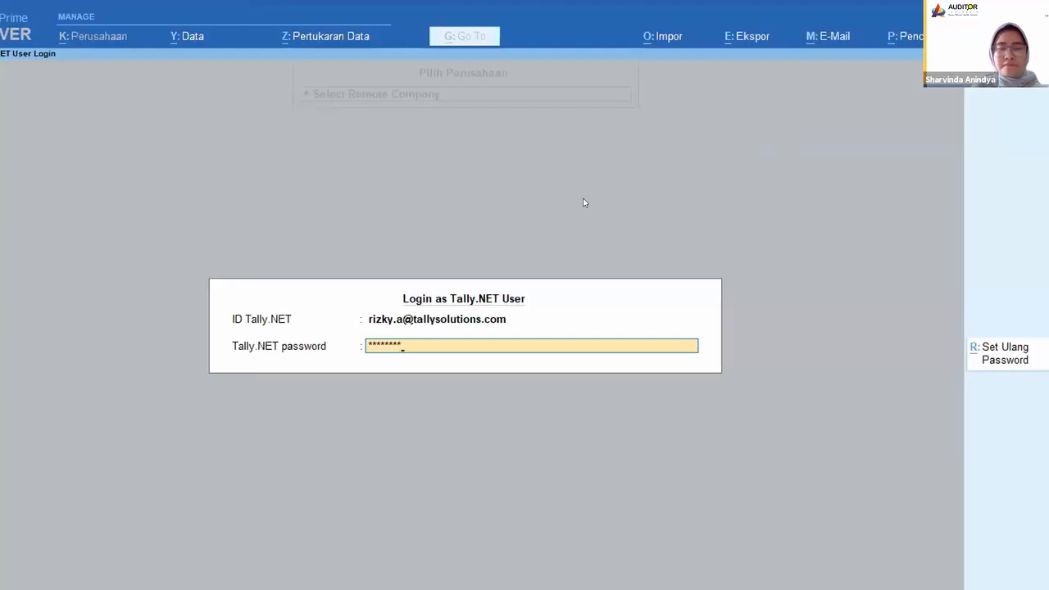
{"action": "key", "text": "Return"}
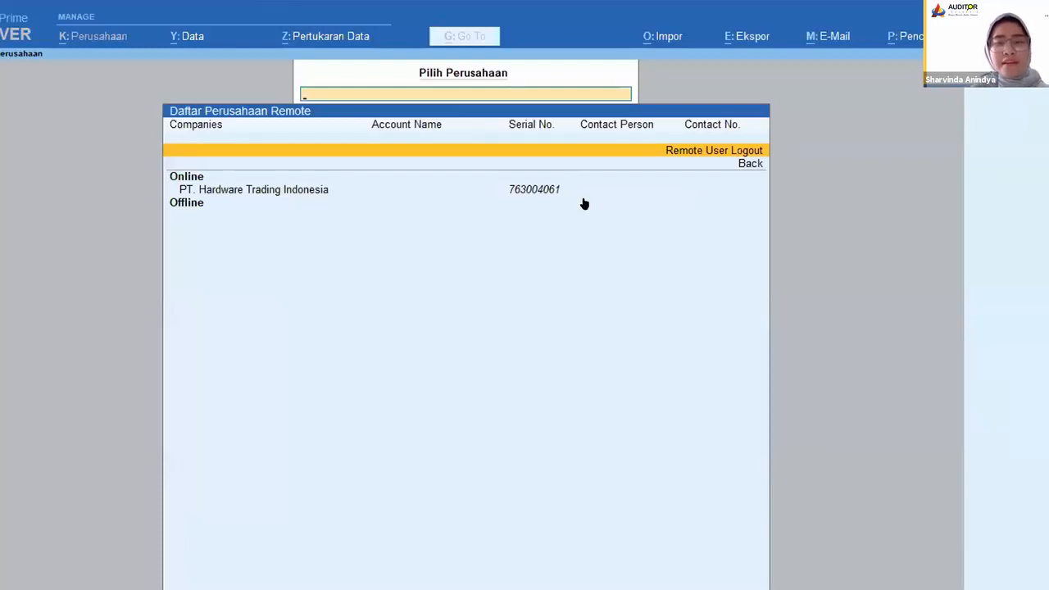
Step: Open PT. Hardware Trading Indonesia from the online remote companies
{"action": "key", "text": "Down"}
{"action": "key", "text": "Down"}
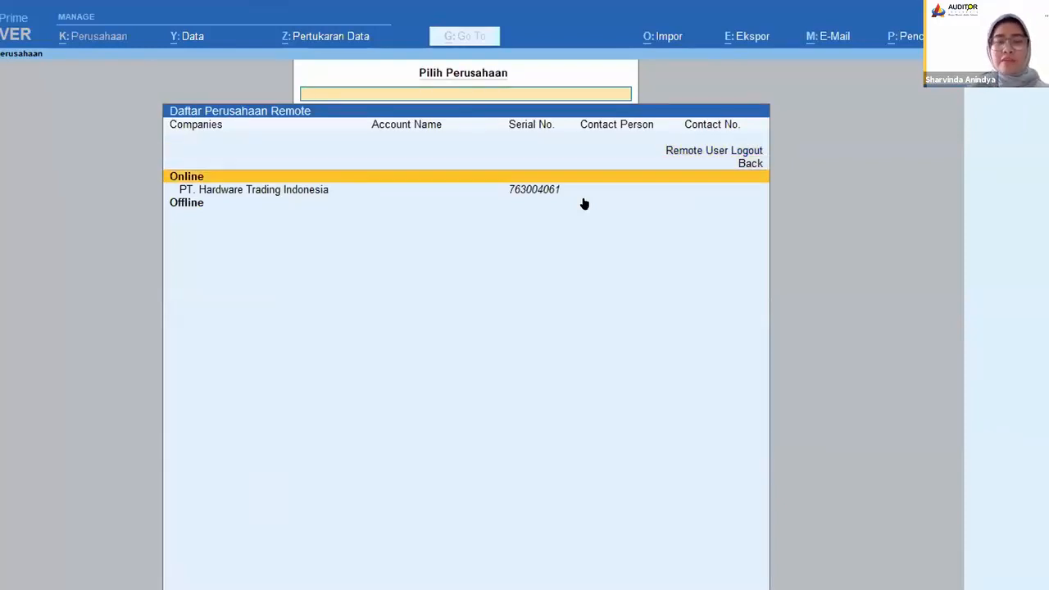
{"action": "key", "text": "Down"}
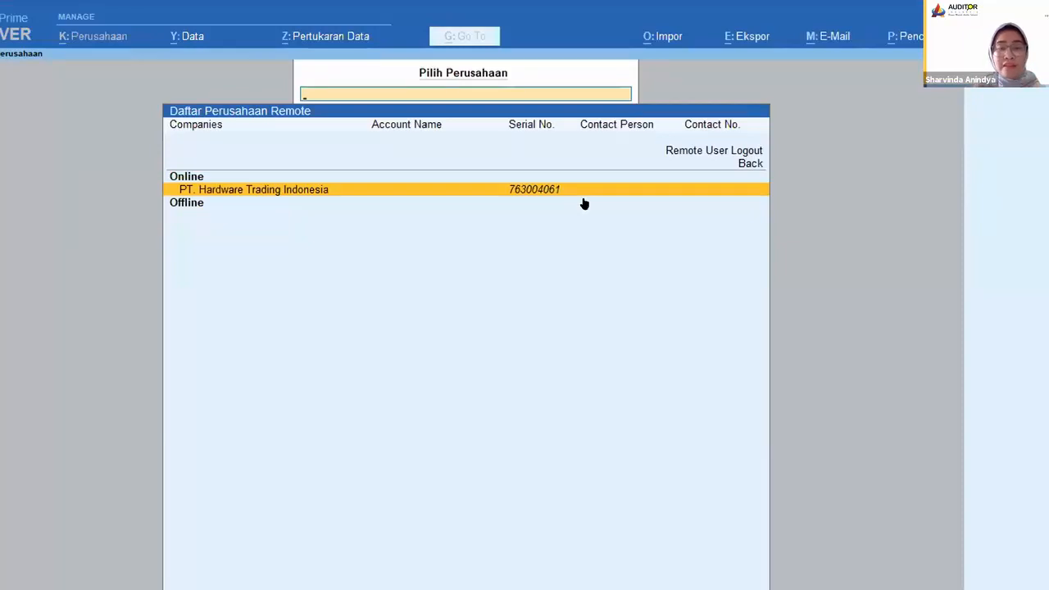
{"action": "key", "text": "Up"}
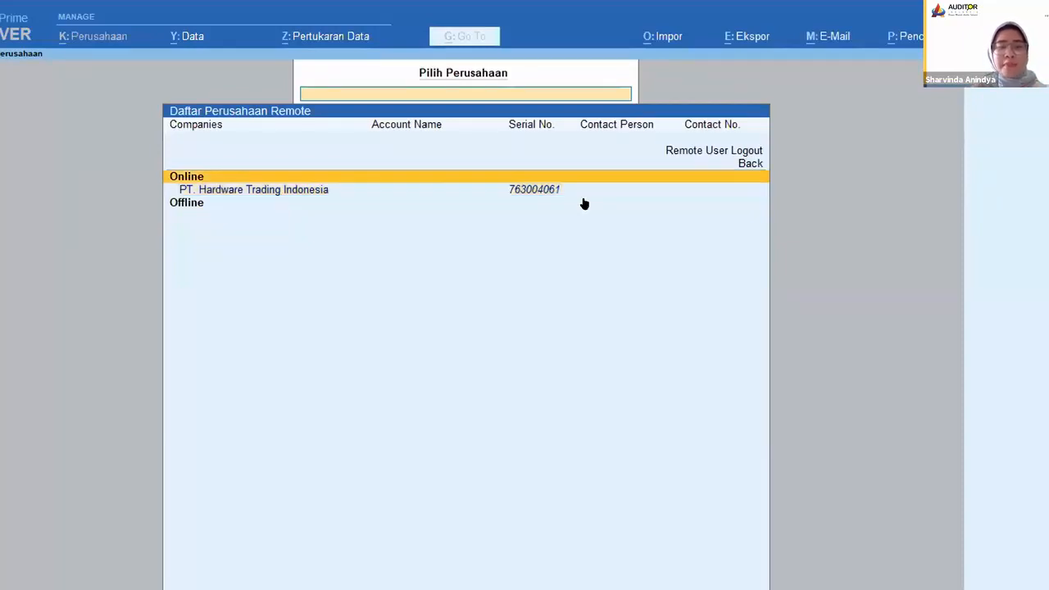
{"action": "key", "text": "Down"}
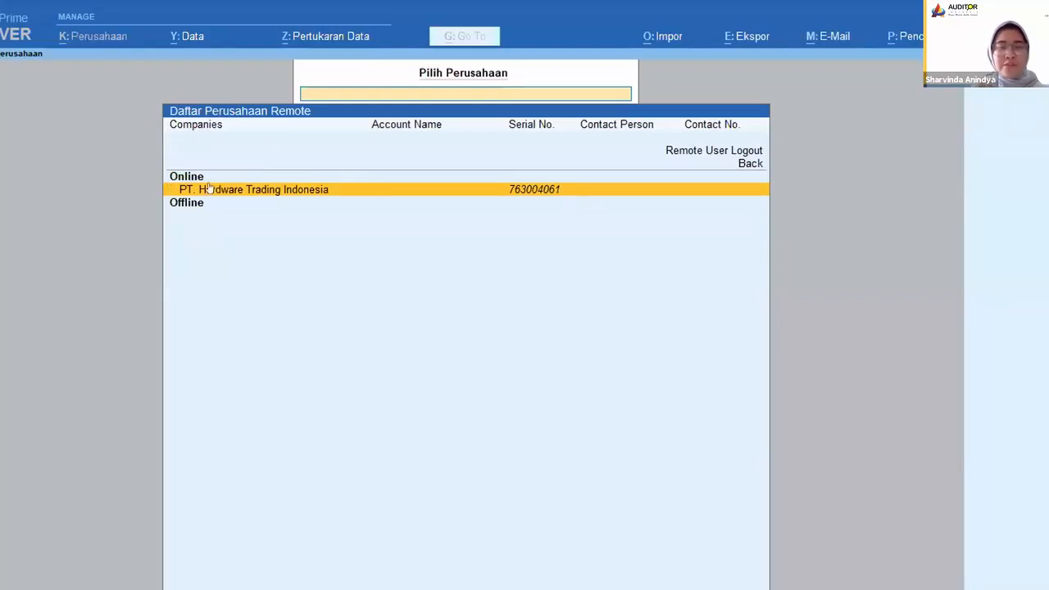
{"action": "left_click", "coordinate": [260, 148]}
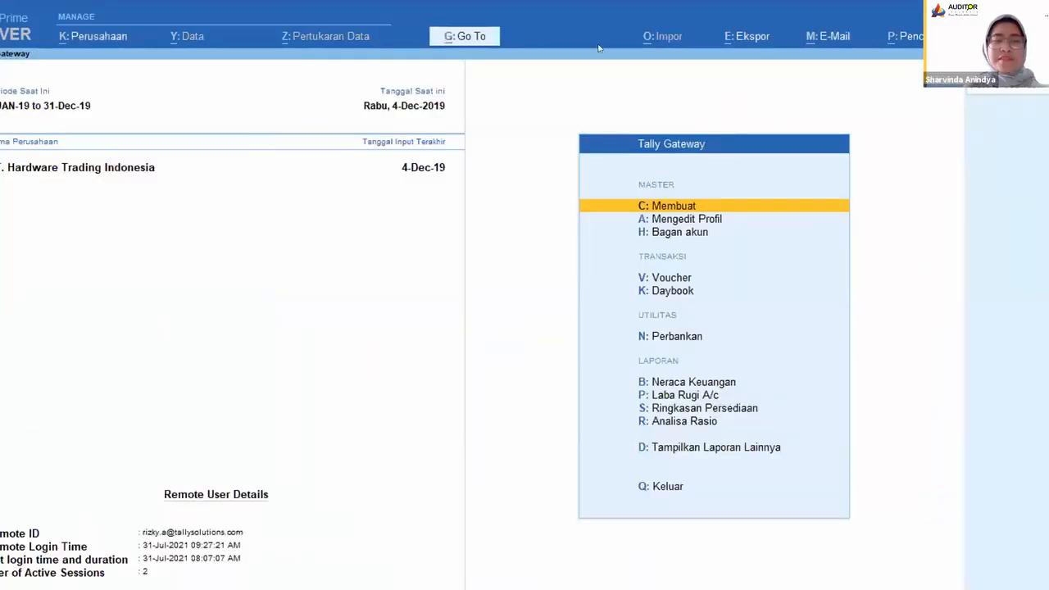
Step: Start creating a new ledger account (Akun) named Bank Webinar 31 Juli 2021
{"action": "left_click", "coordinate": [672, 205]}
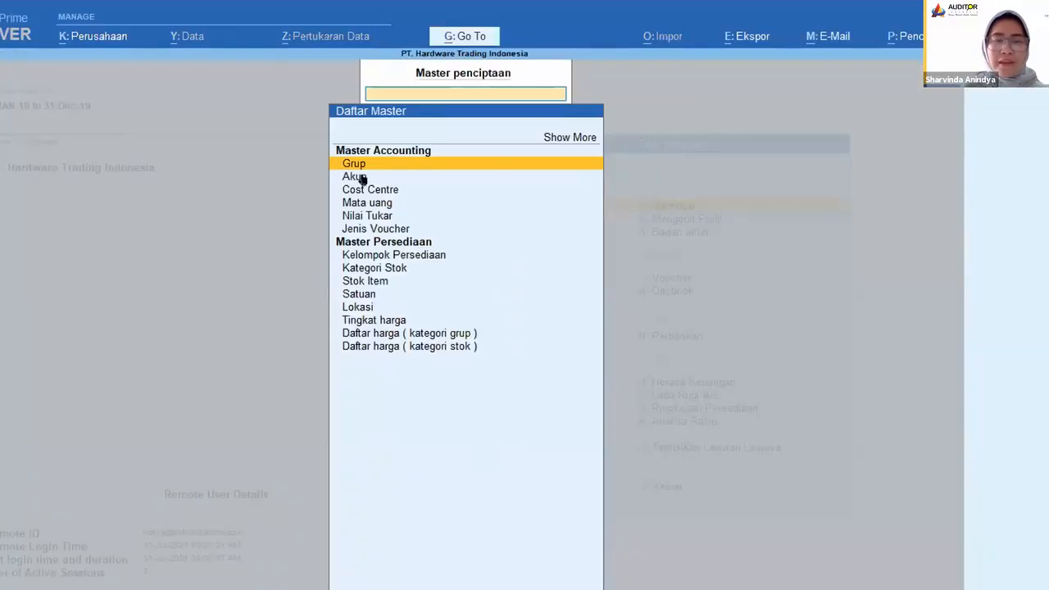
{"action": "left_click", "coordinate": [361, 178]}
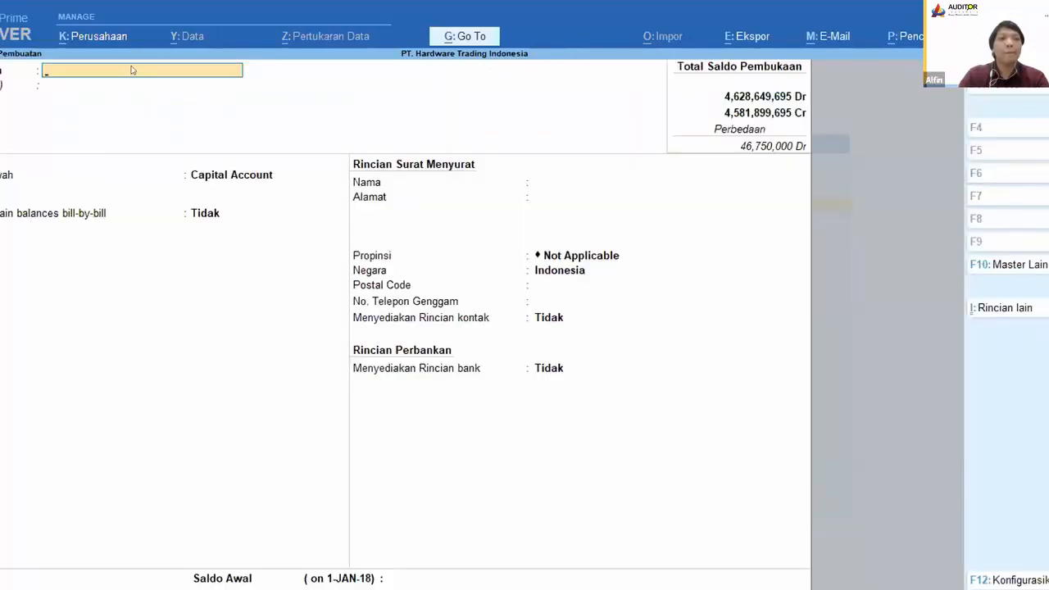
{"action": "type", "text": "Ba"}
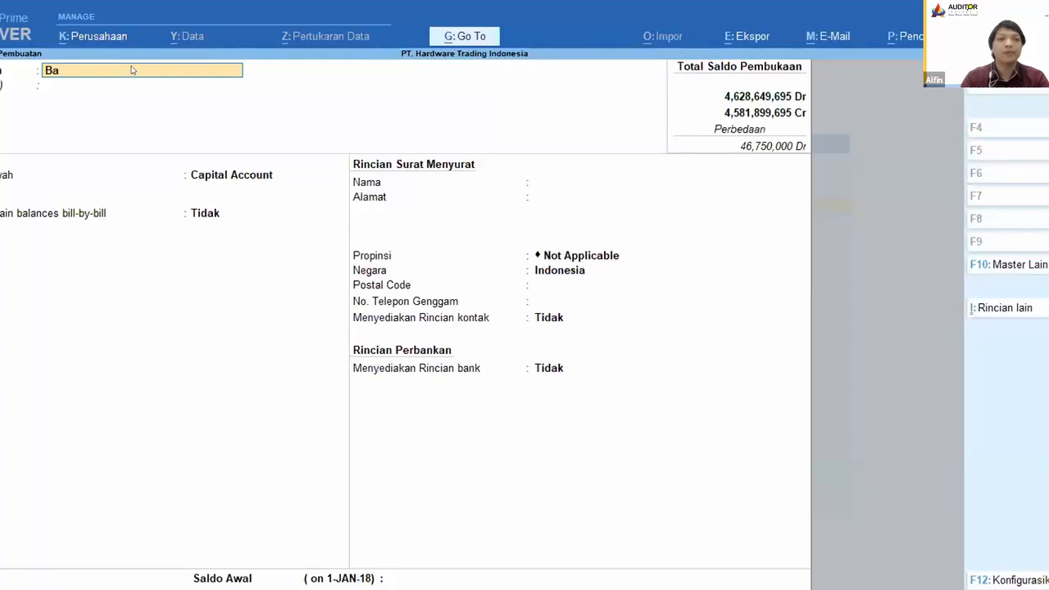
{"action": "type", "text": "nk Webina"}
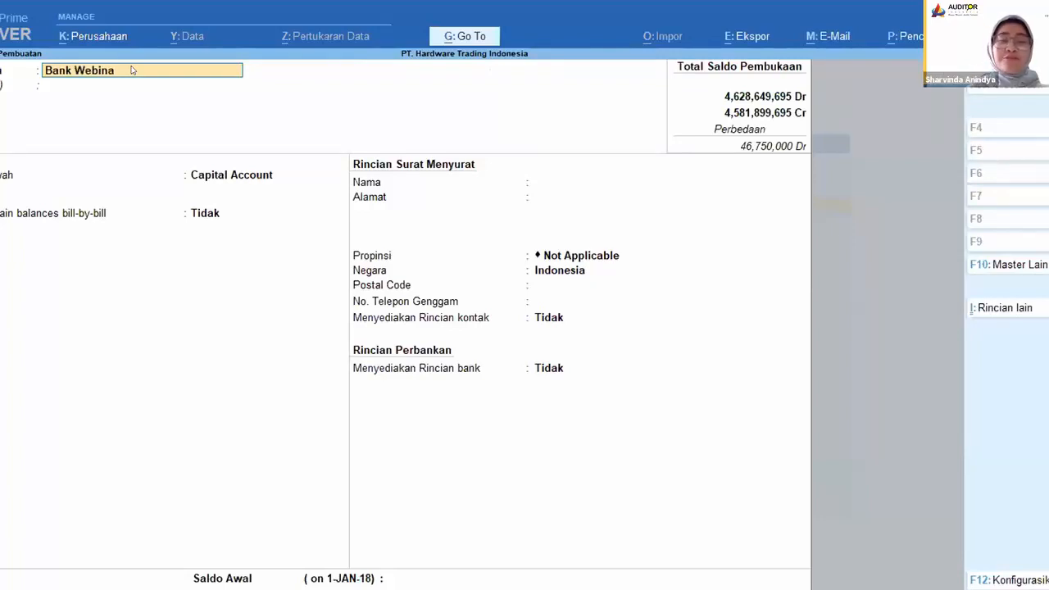
{"action": "type", "text": "r 31"}
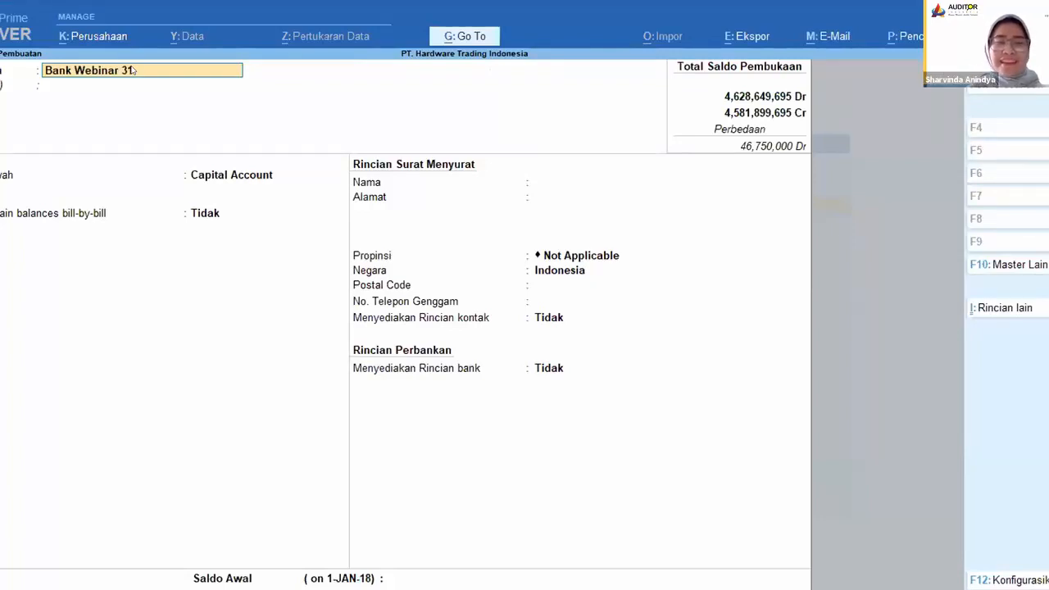
{"action": "type", "text": " Juli 2021"}
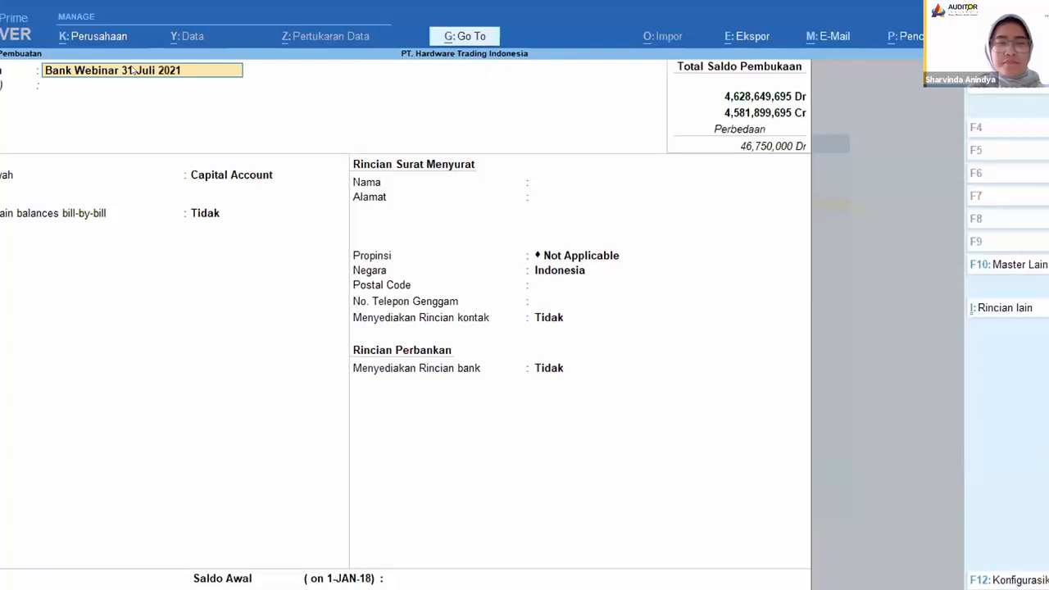
{"action": "key", "text": "Return"}
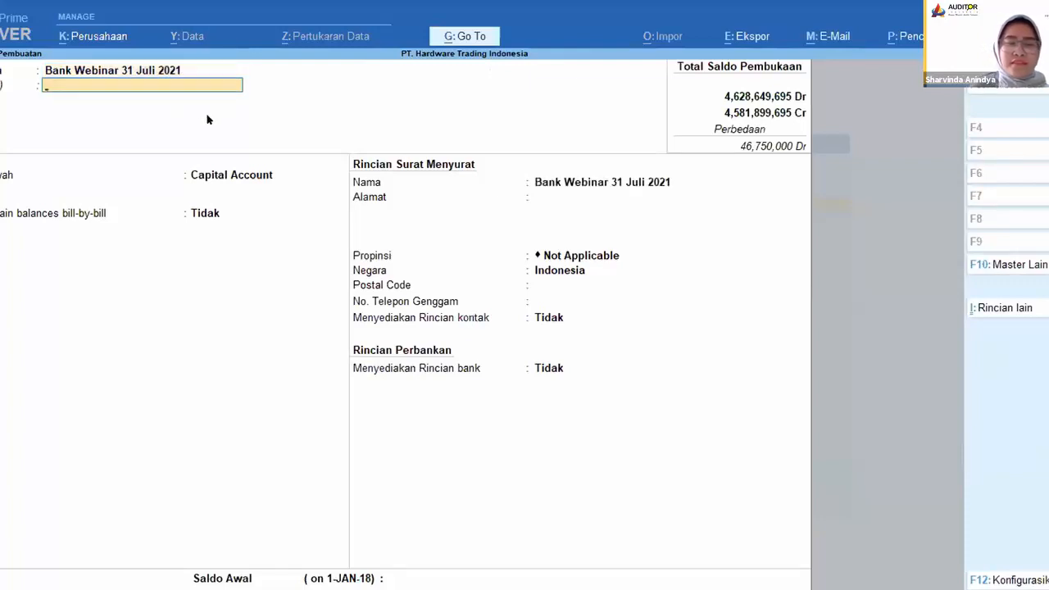
Step: Place the new ledger under the Bank Accounts group, save it, and return to the gateway
{"action": "key", "text": "Return"}
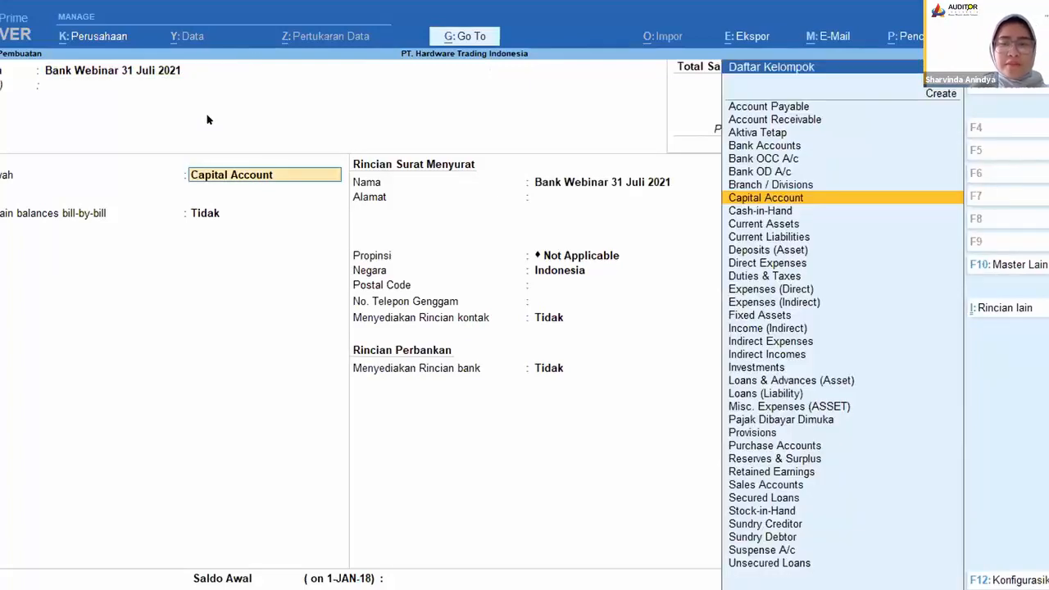
{"action": "type", "text": "Bank"}
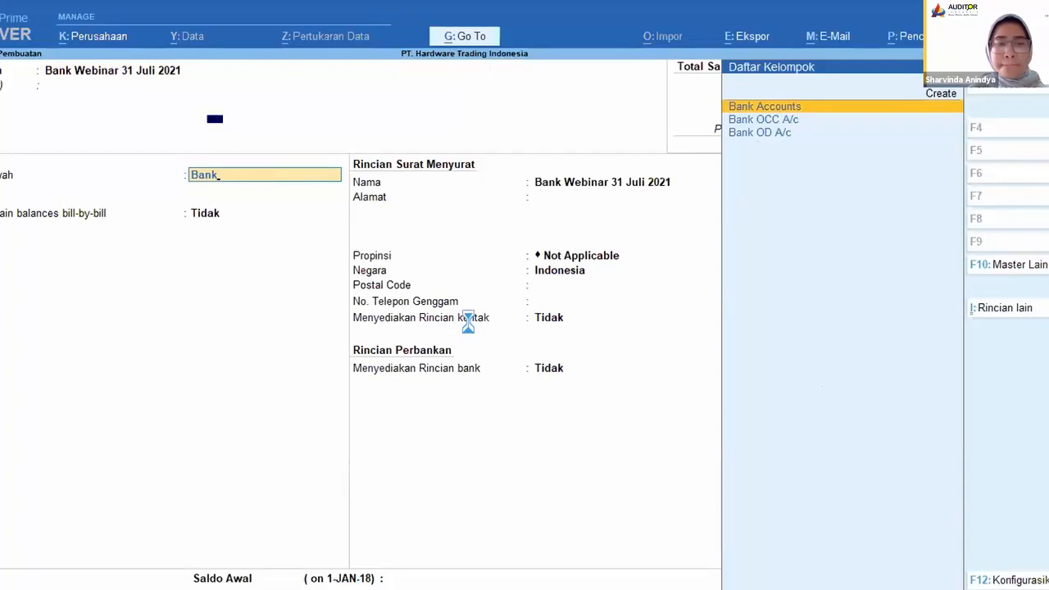
{"action": "key", "text": "Return"}
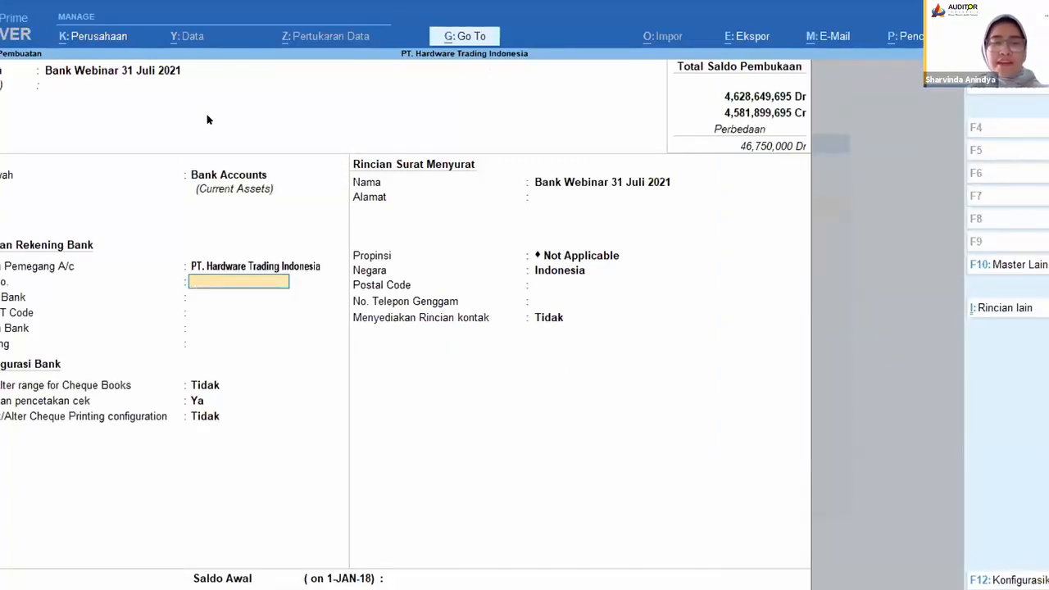
{"action": "key", "text": "ctrl"}
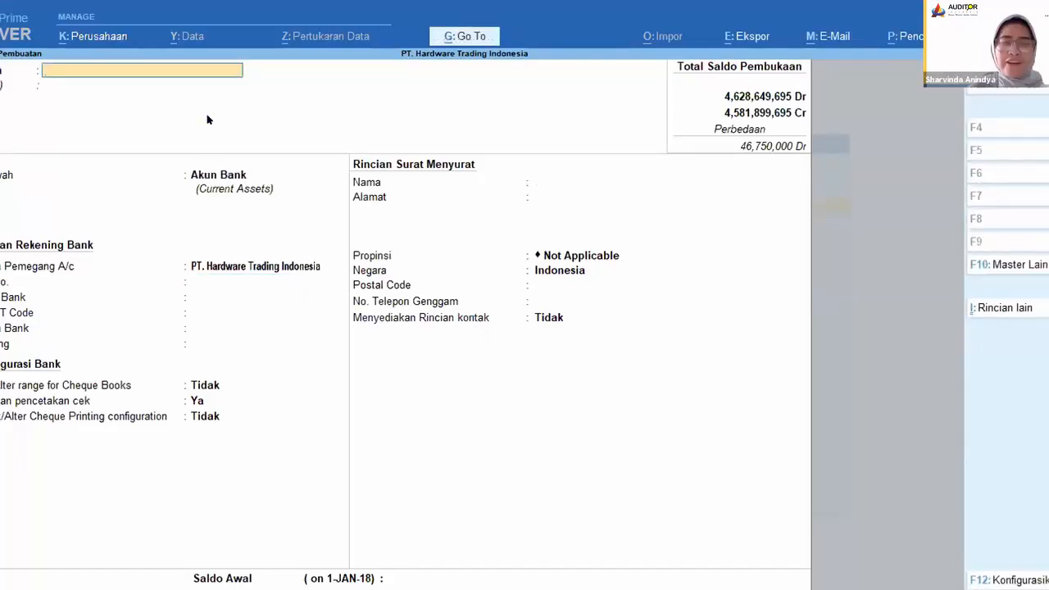
{"action": "key", "text": "Escape"}
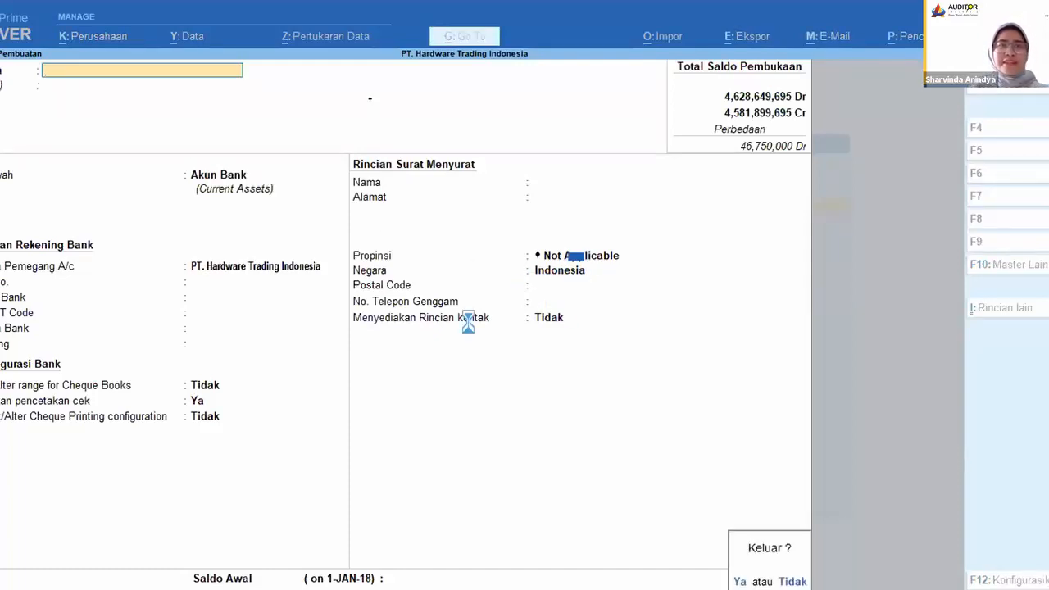
{"action": "key", "text": "y"}
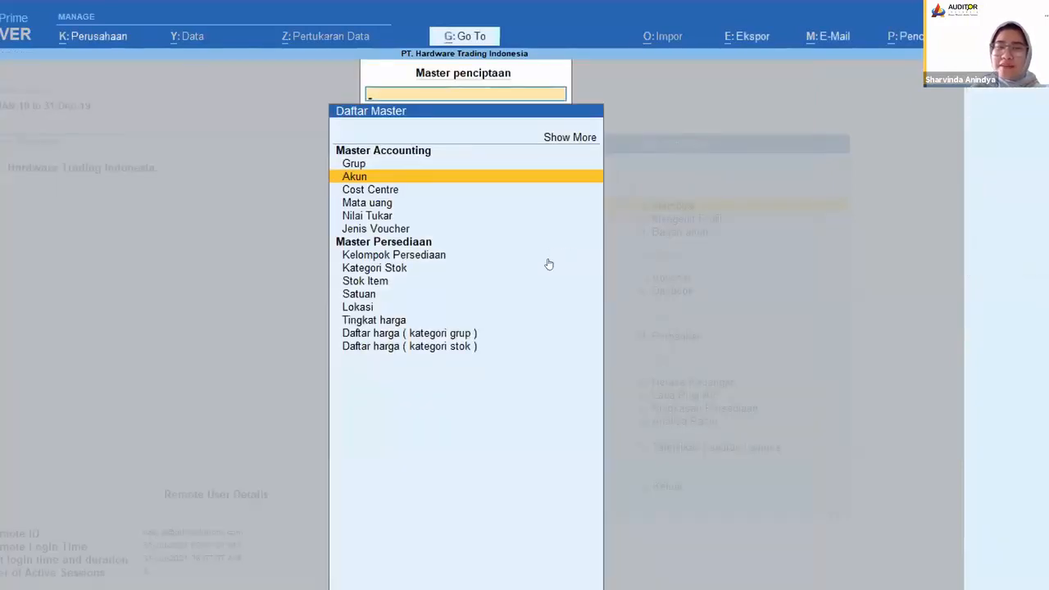
{"action": "key", "text": "Escape"}
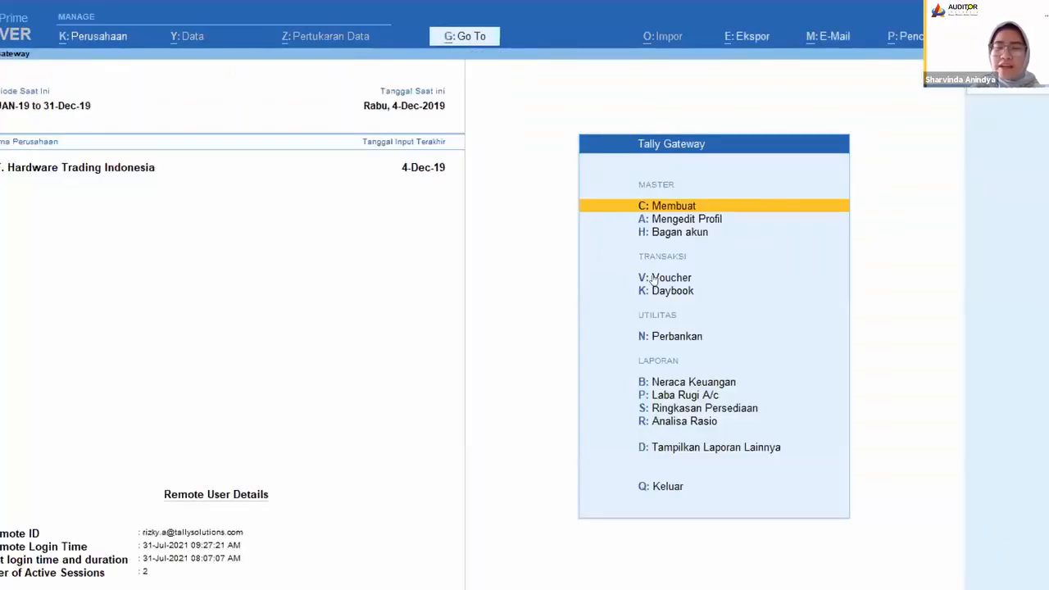
Step: Start a new sales voucher (Penjualan) with the voucher class Not Applicable
{"action": "left_click", "coordinate": [656, 279]}
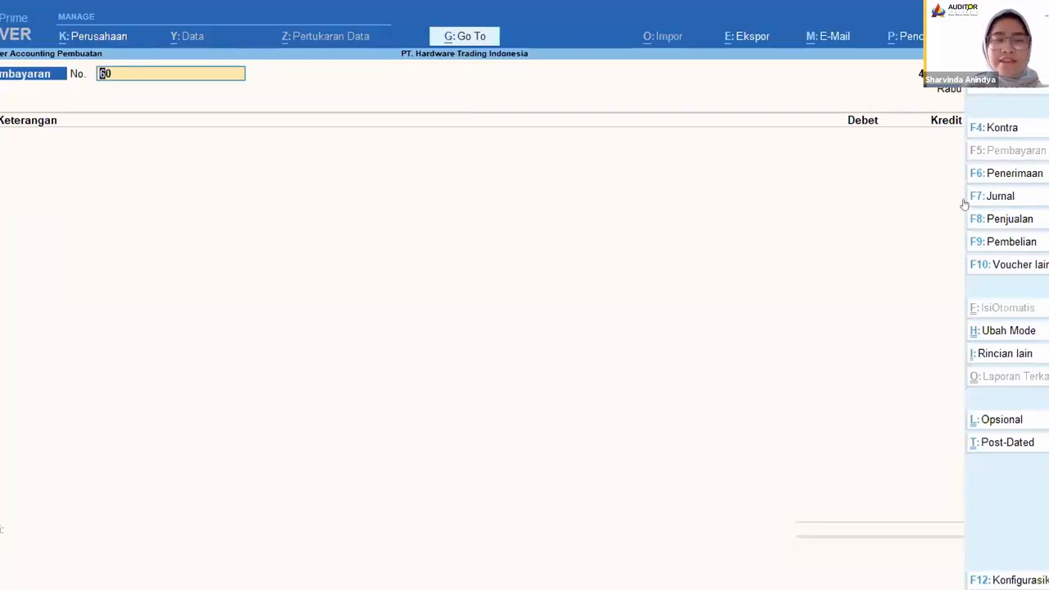
{"action": "left_click", "coordinate": [1012, 219]}
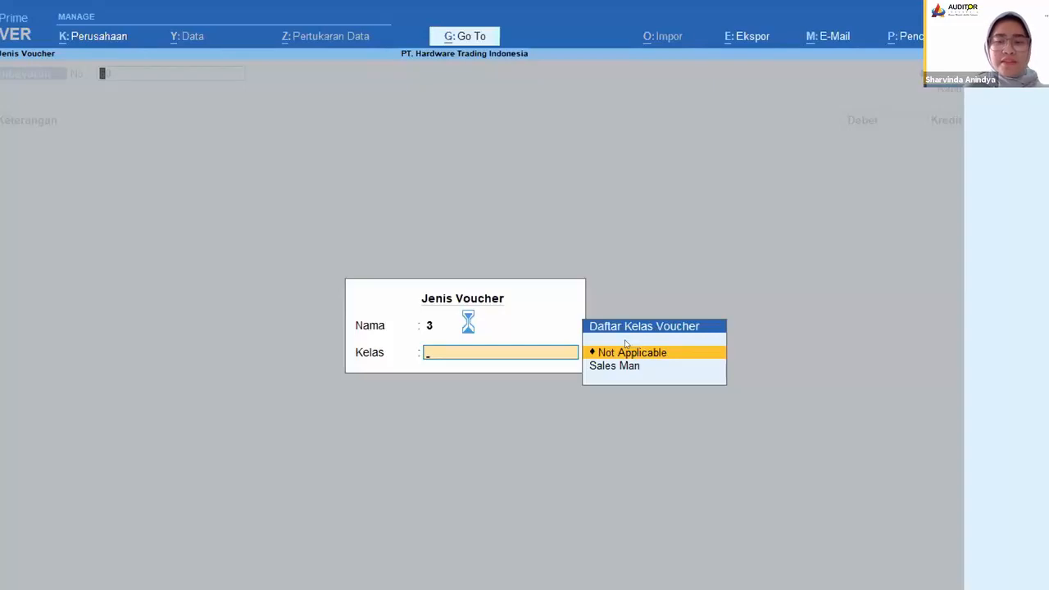
{"action": "left_click", "coordinate": [646, 357]}
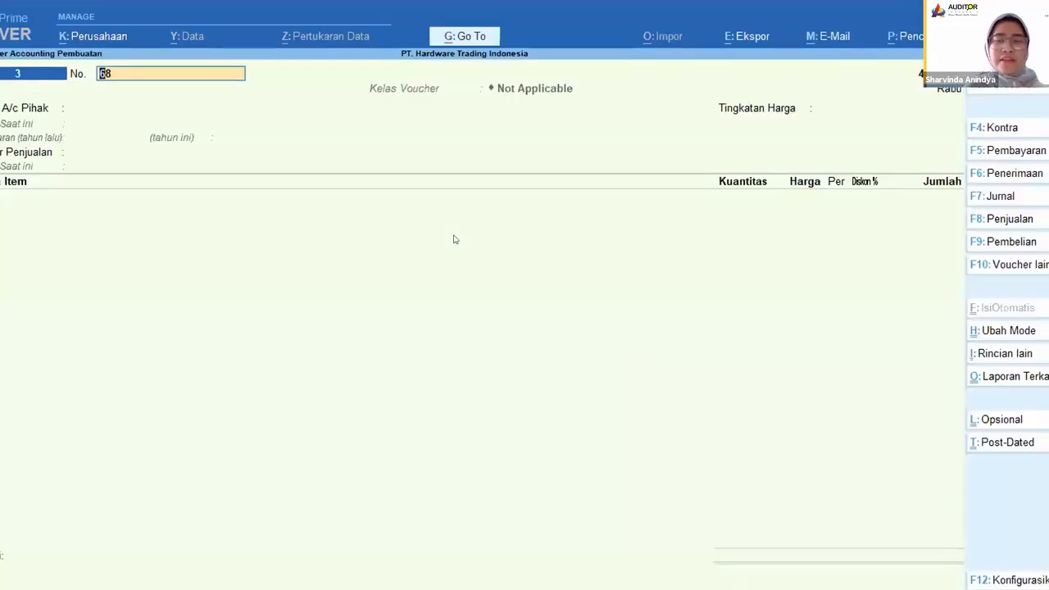
Step: Set the sales voucher's date to 31 Dec 2019
{"action": "key", "text": "F2"}
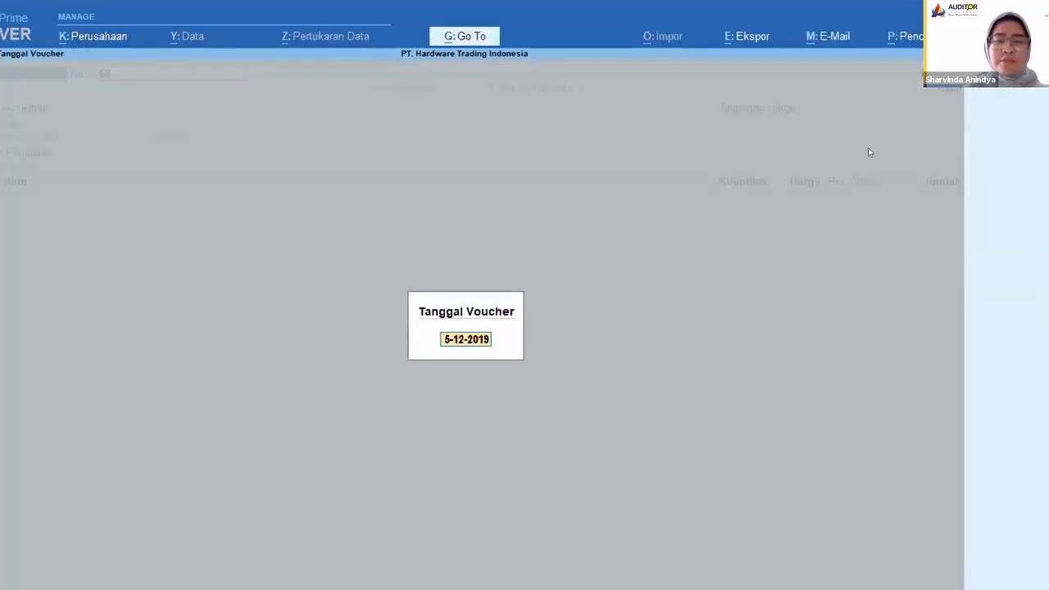
{"action": "type", "text": "31 d"}
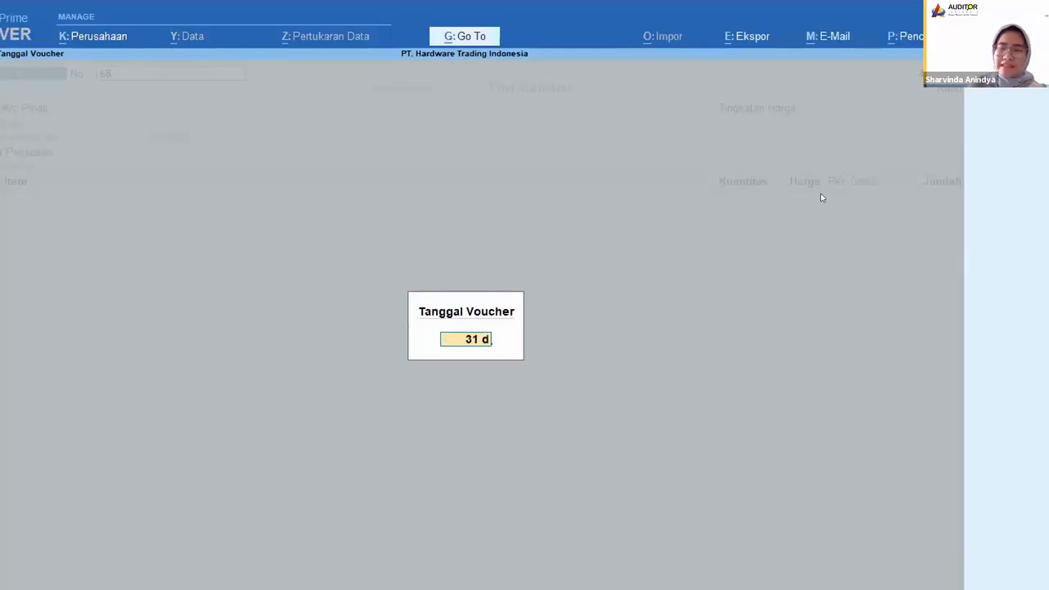
{"action": "type", "text": "ec 2019"}
{"action": "key", "text": "Return"}
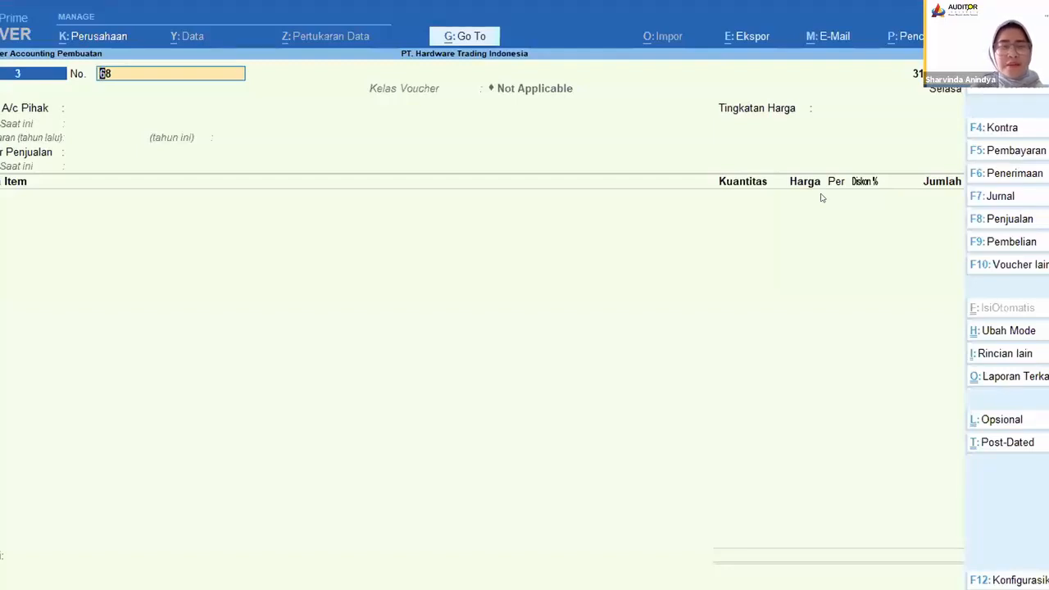
Step: Set A/P PT. Adhi Permana as the party with its default details, price level Not Applicable, and Penjualan as the sales ledger
{"action": "key", "text": "Return"}
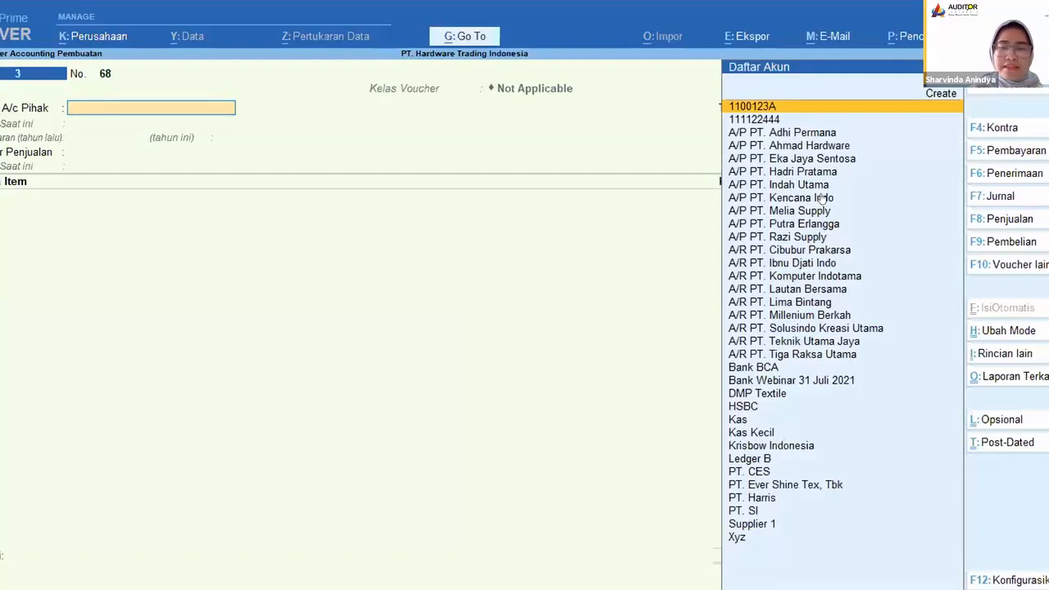
{"action": "left_click", "coordinate": [784, 134]}
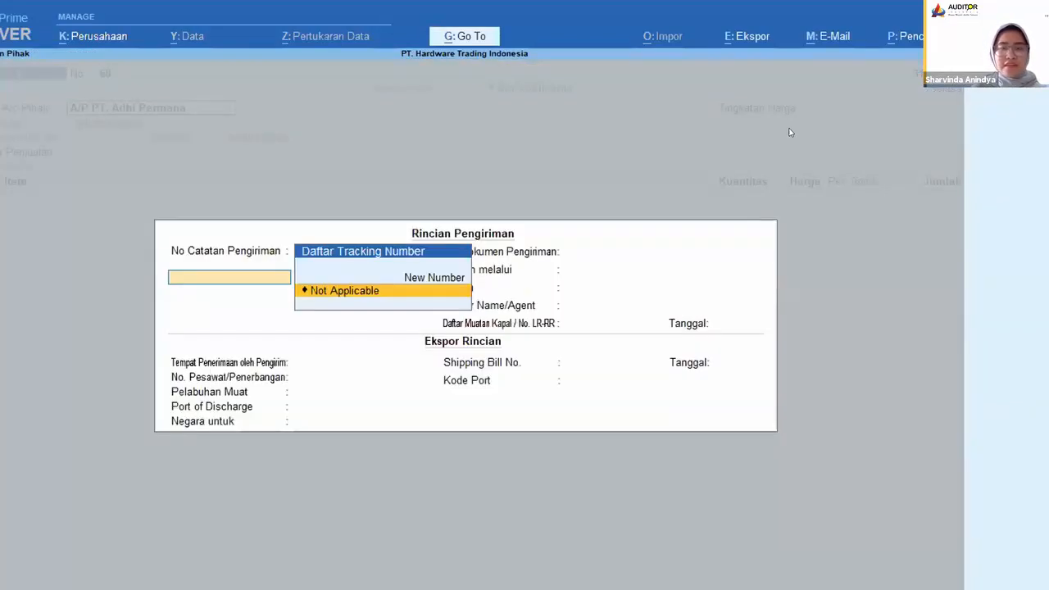
{"action": "key", "text": "Return"}
{"action": "key", "text": "Return"}
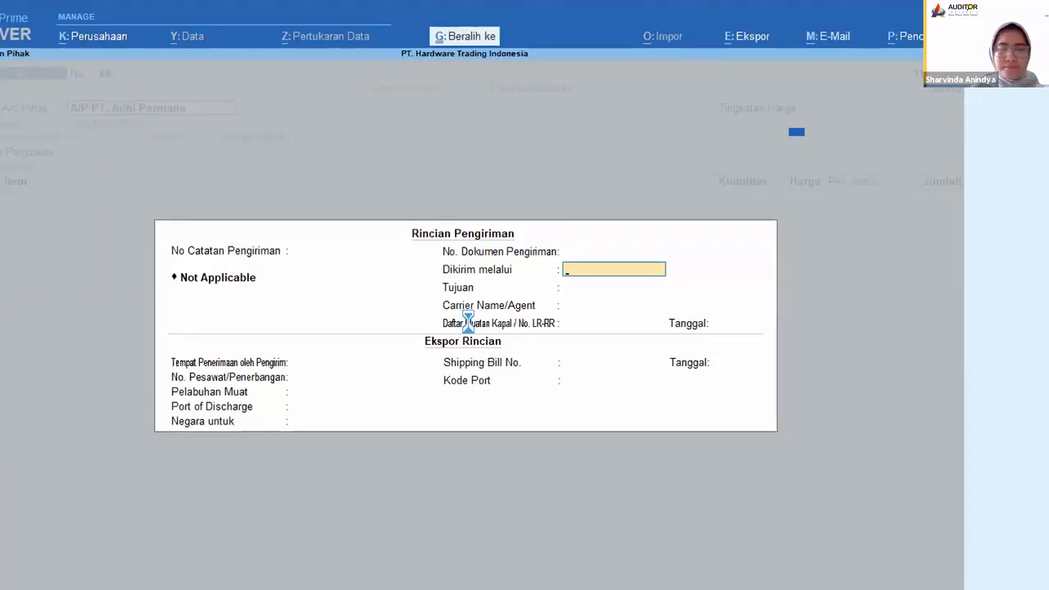
{"action": "key", "text": "ctrl+a"}
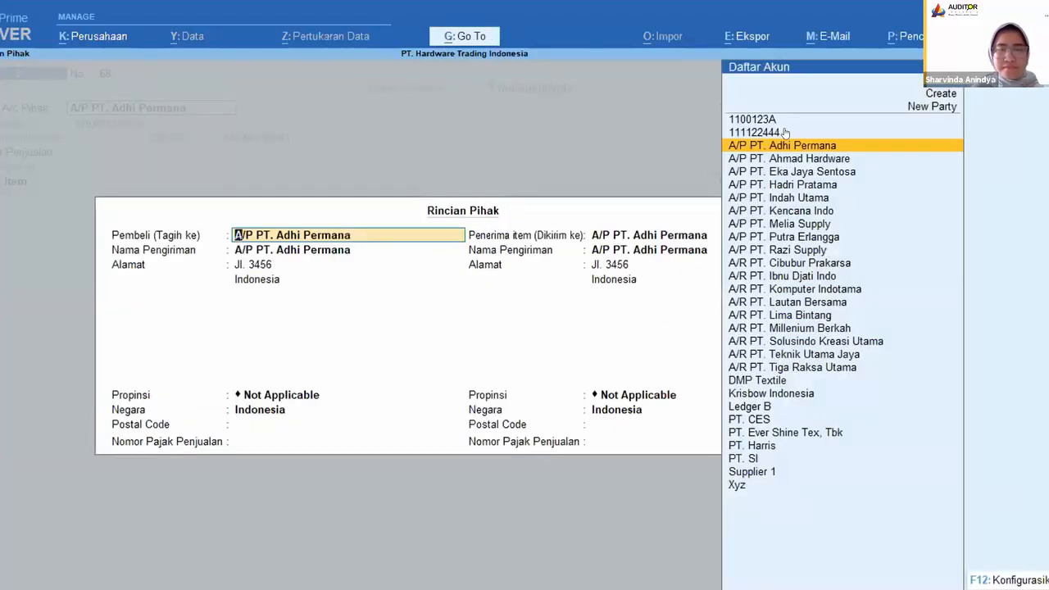
{"action": "key", "text": "ctrl+a"}
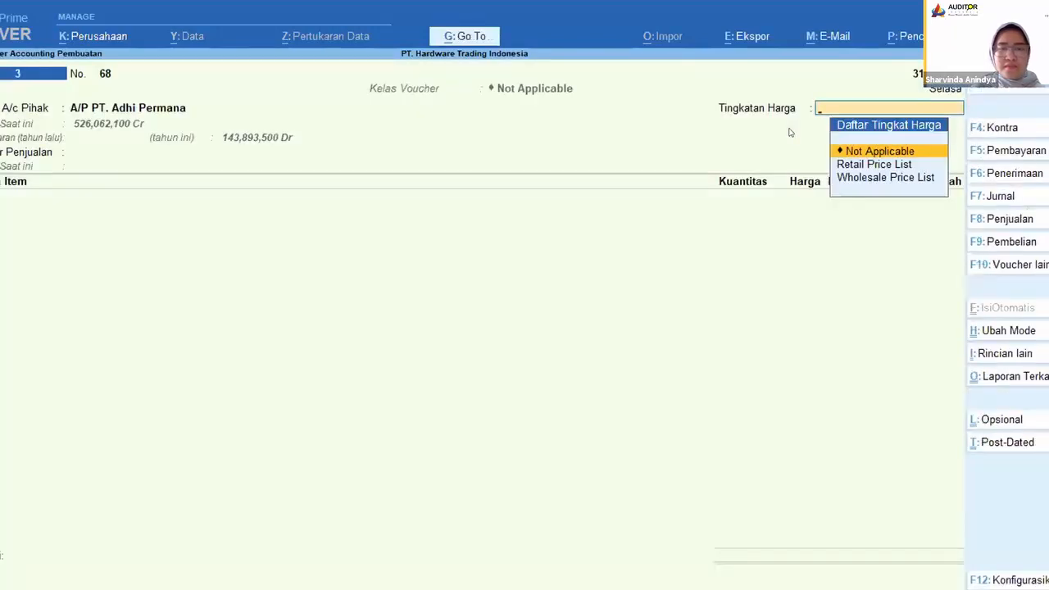
{"action": "key", "text": "Return"}
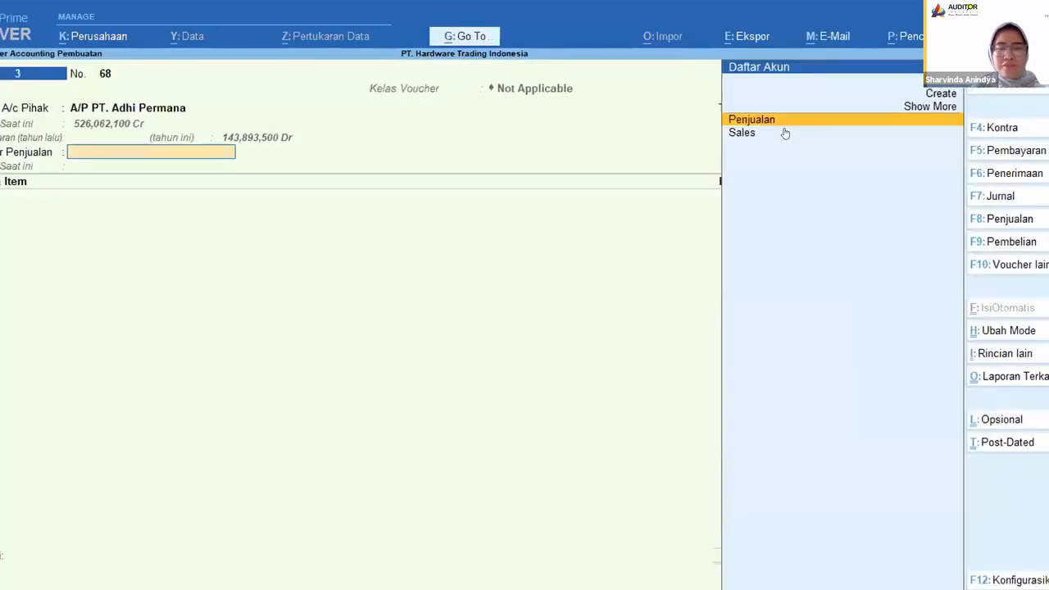
{"action": "left_click", "coordinate": [784, 132]}
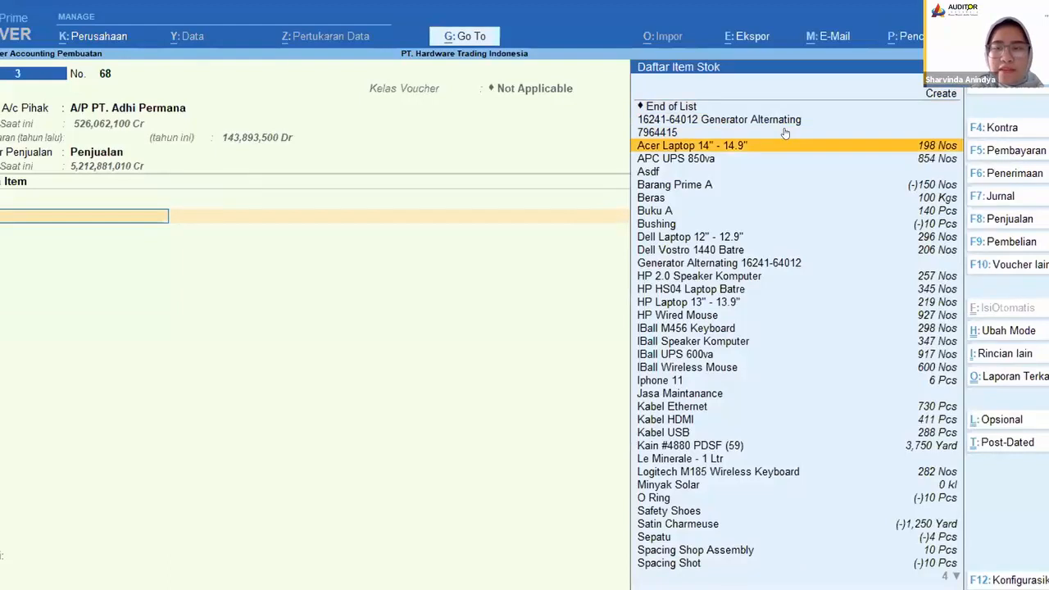
Step: Add the stock item Beras, allocated to Cabang Bandung with tracking and order numbers Not Applicable
{"action": "key", "text": "Up"}
{"action": "key", "text": "Down"}
{"action": "key", "text": "Down"}
{"action": "key", "text": "Down"}
{"action": "key", "text": "Down"}
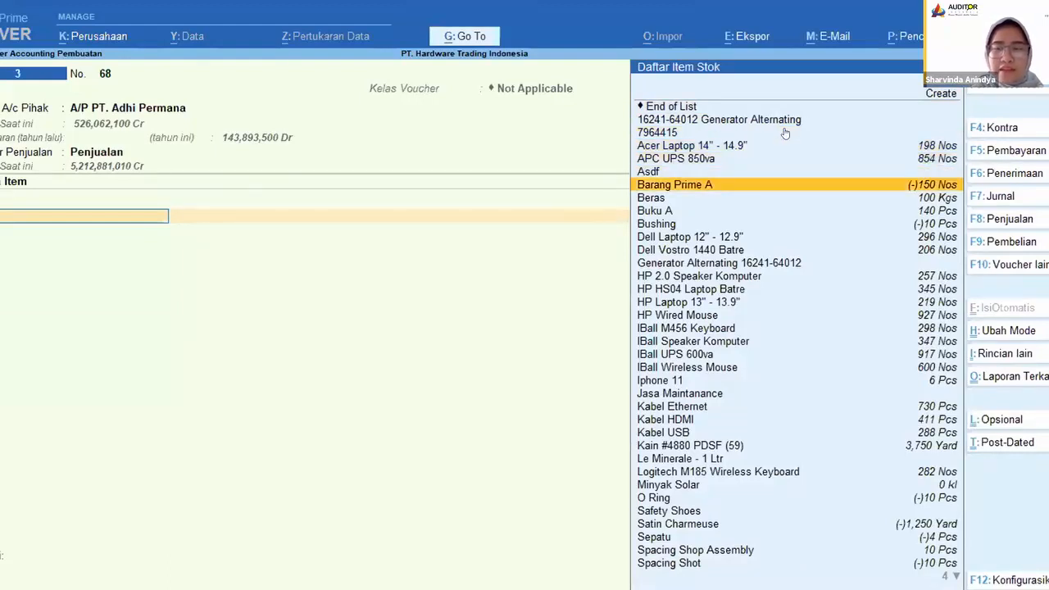
{"action": "key", "text": "Down"}
{"action": "key", "text": "Down"}
{"action": "key", "text": "Up"}
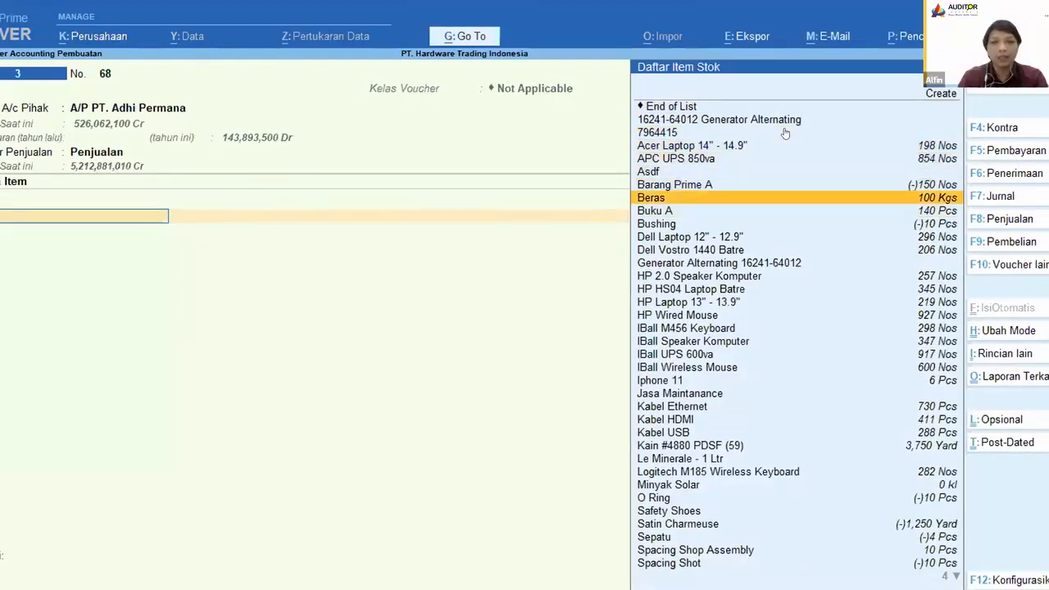
{"action": "key", "text": "Return"}
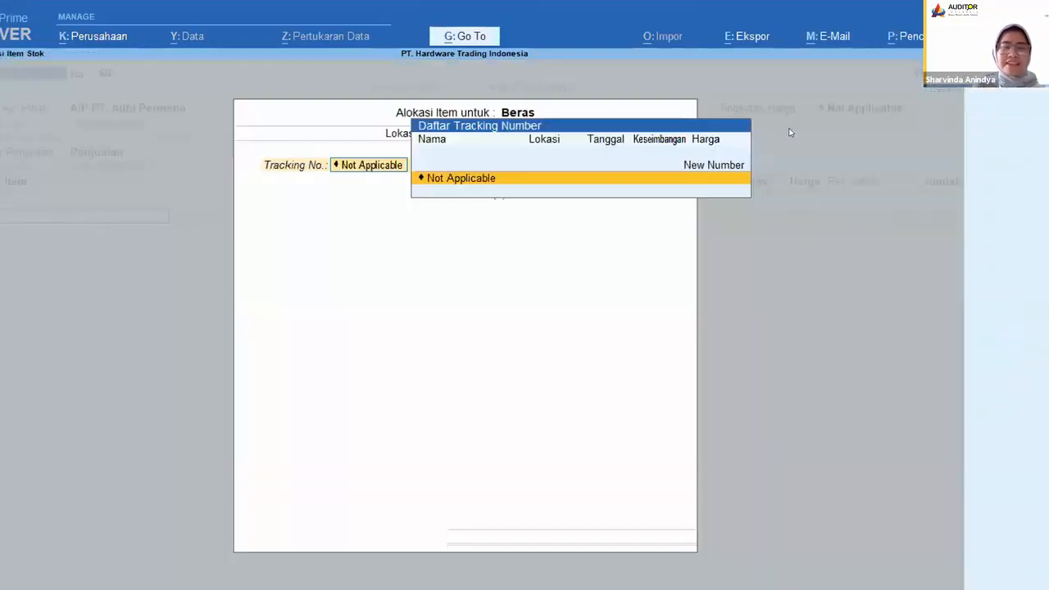
{"action": "key", "text": "Return"}
{"action": "key", "text": "Return"}
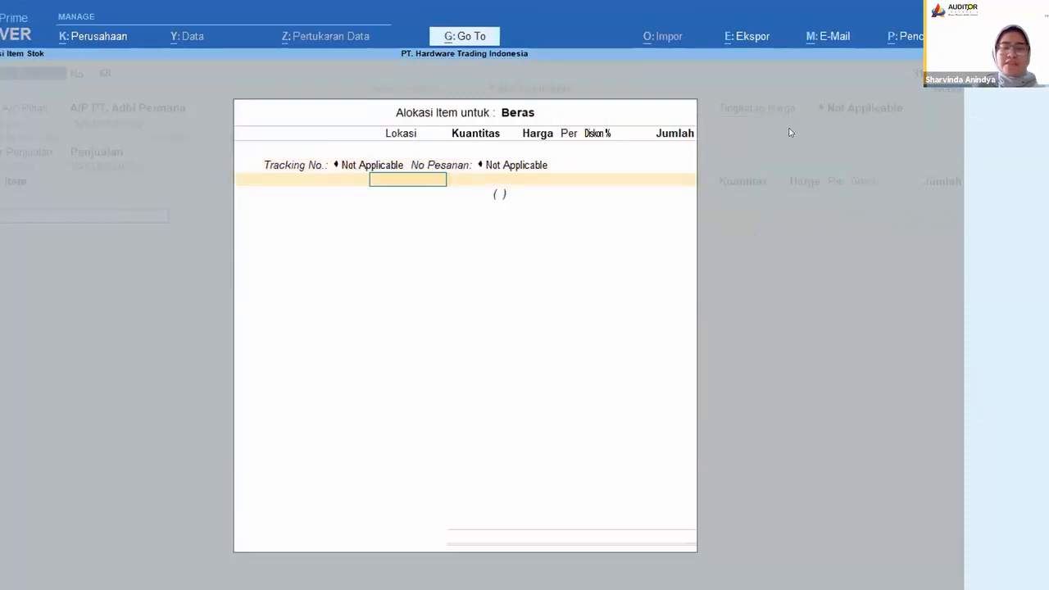
{"action": "key", "text": "Return"}
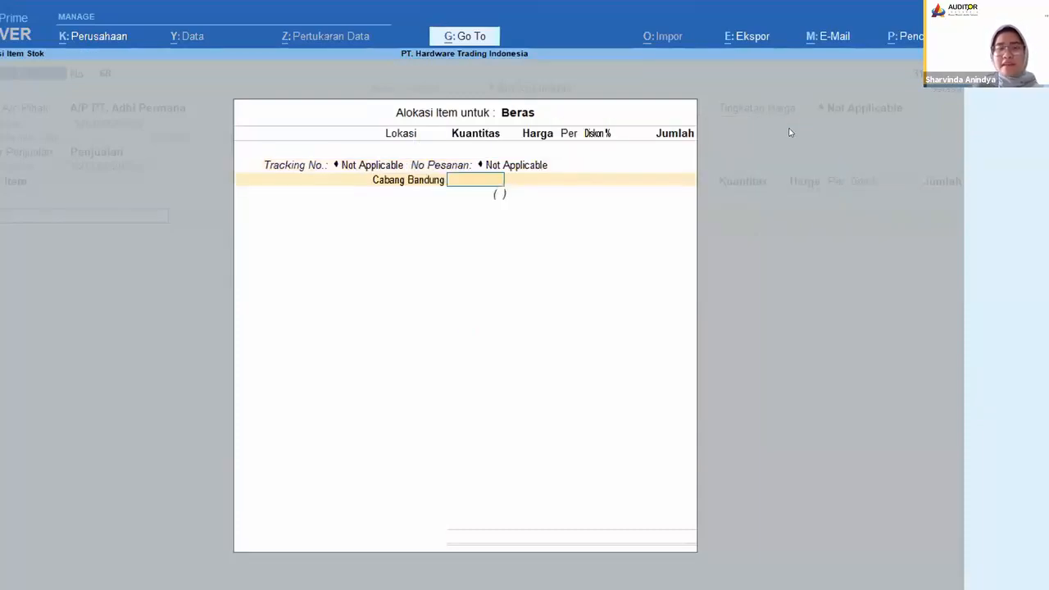
Step: Enter a quantity of 100 Kgs and a price of 1,000,000 for the Beras item
{"action": "type", "text": "100"}
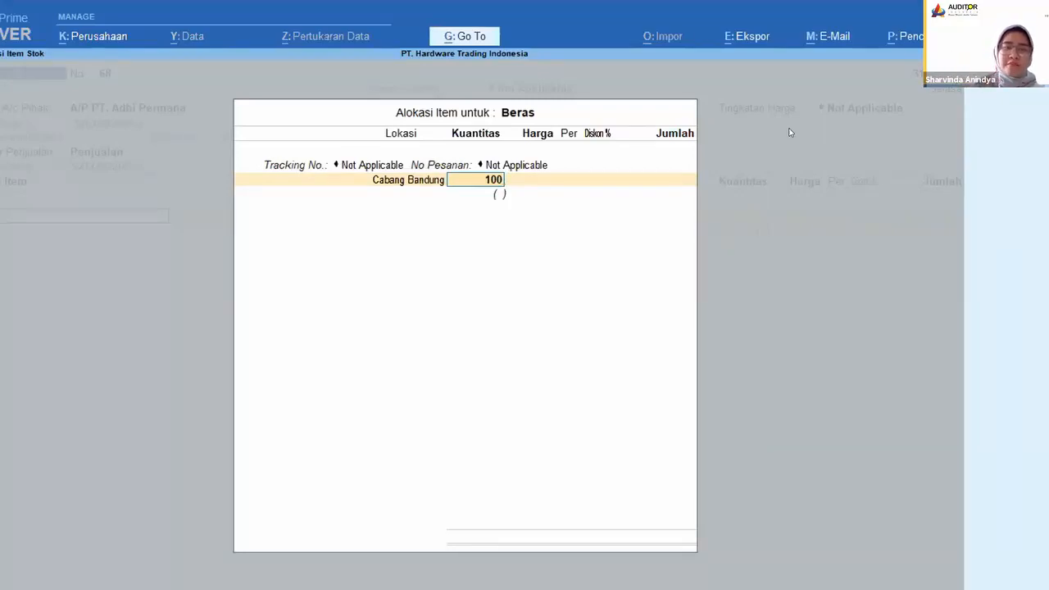
{"action": "key", "text": "Return"}
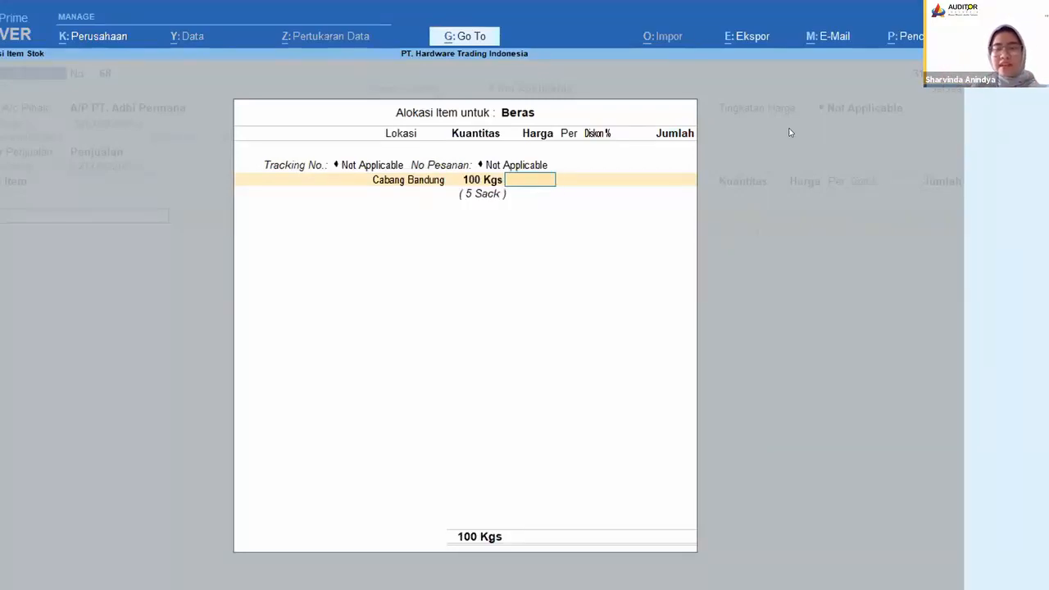
{"action": "type", "text": "100000"}
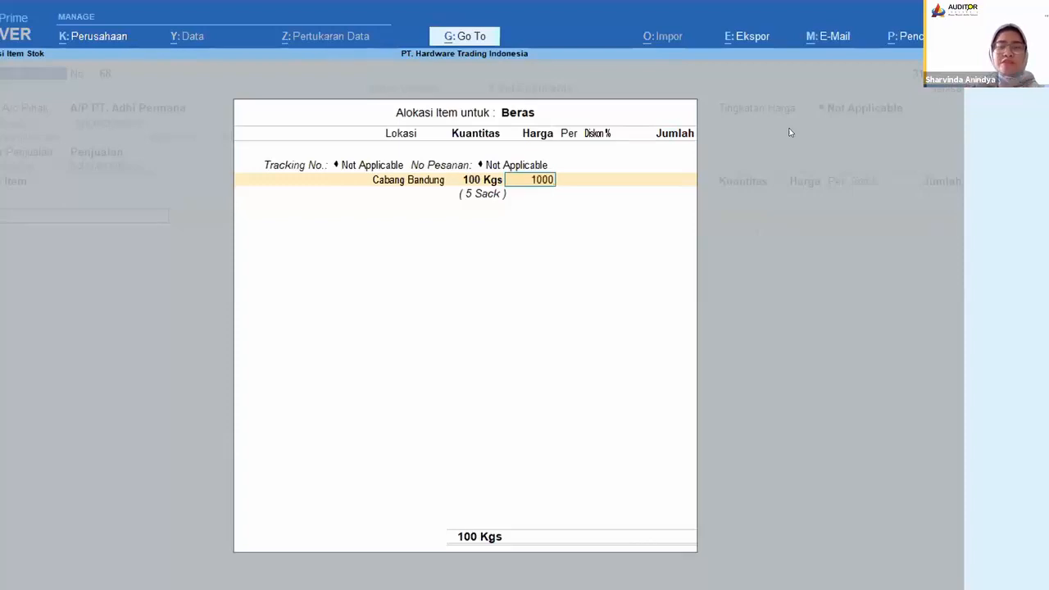
{"action": "key", "text": "BackSpace"}
{"action": "key", "text": "BackSpace"}
{"action": "key", "text": "BackSpace"}
{"action": "key", "text": "BackSpace"}
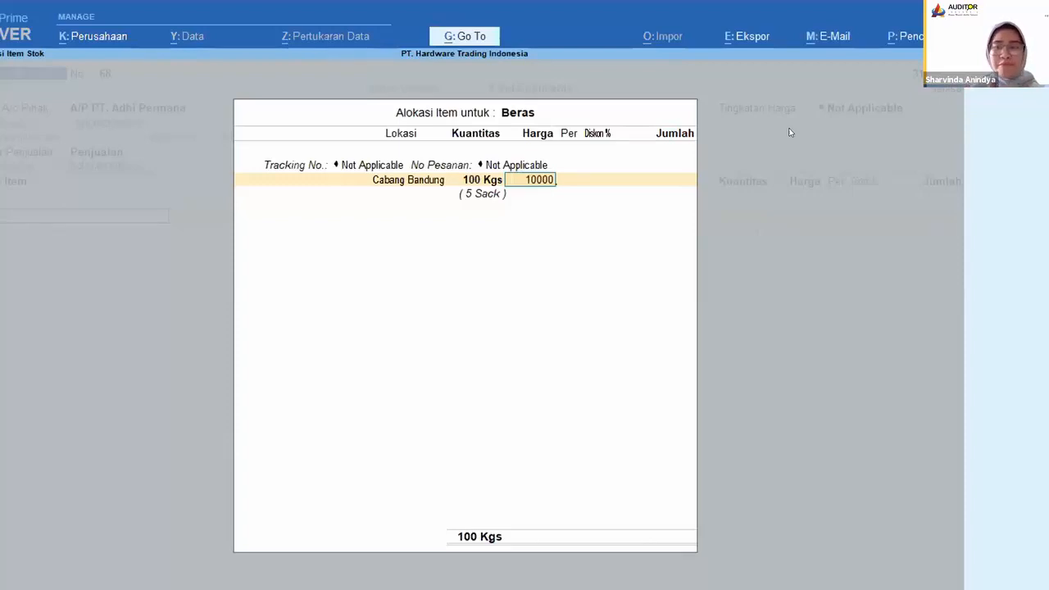
{"action": "key", "text": "BackSpace"}
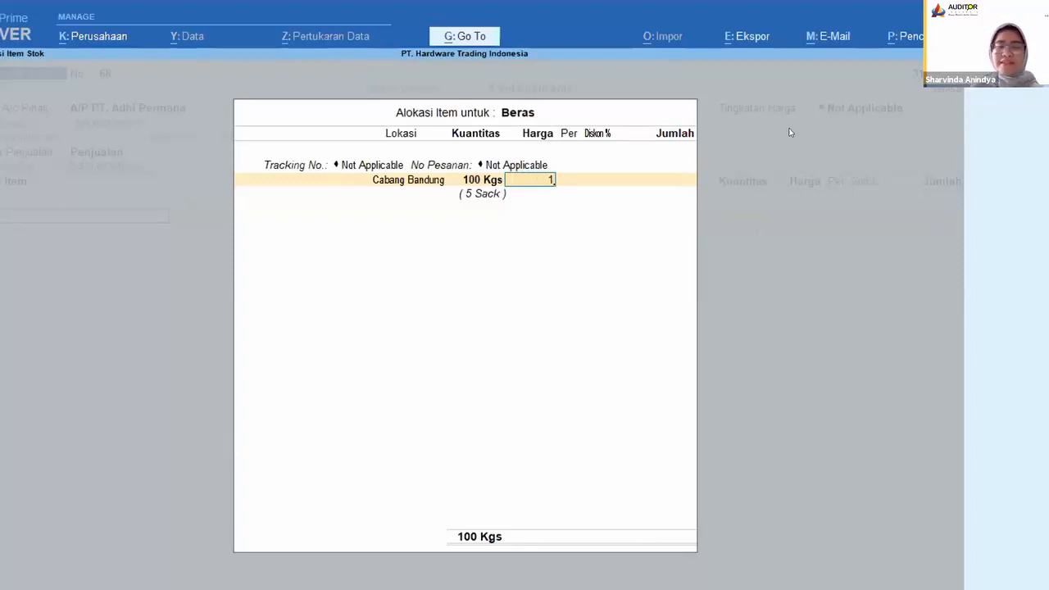
{"action": "type", "text": "000,000"}
{"action": "key", "text": "Return"}
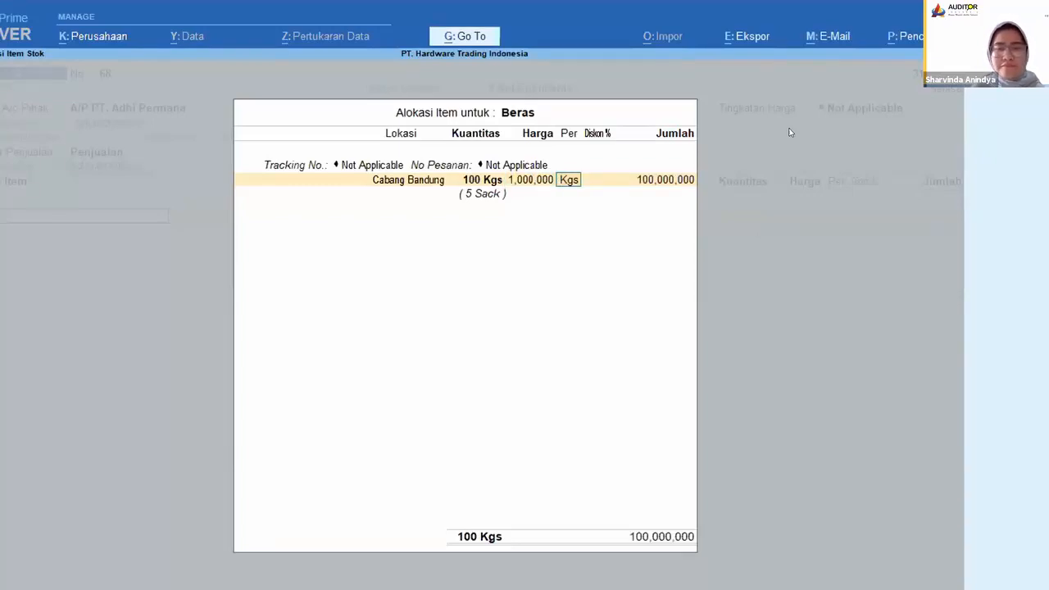
Step: Accept the Beras allocation priced per Kgs and save the sales voucher
{"action": "key", "text": "Return"}
{"action": "key", "text": "Return"}
{"action": "key", "text": "Return"}
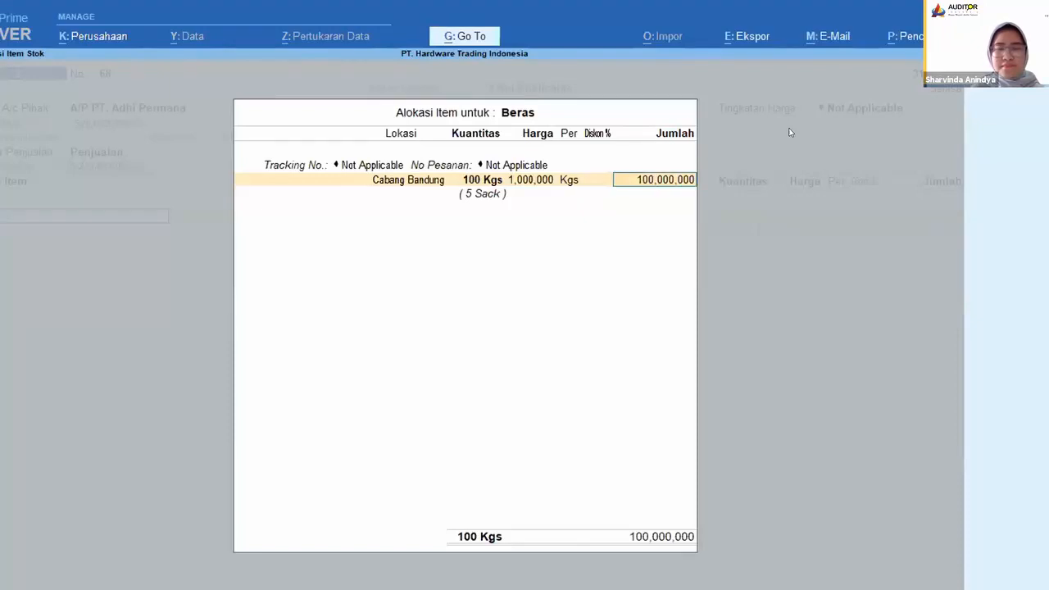
{"action": "key", "text": "Return"}
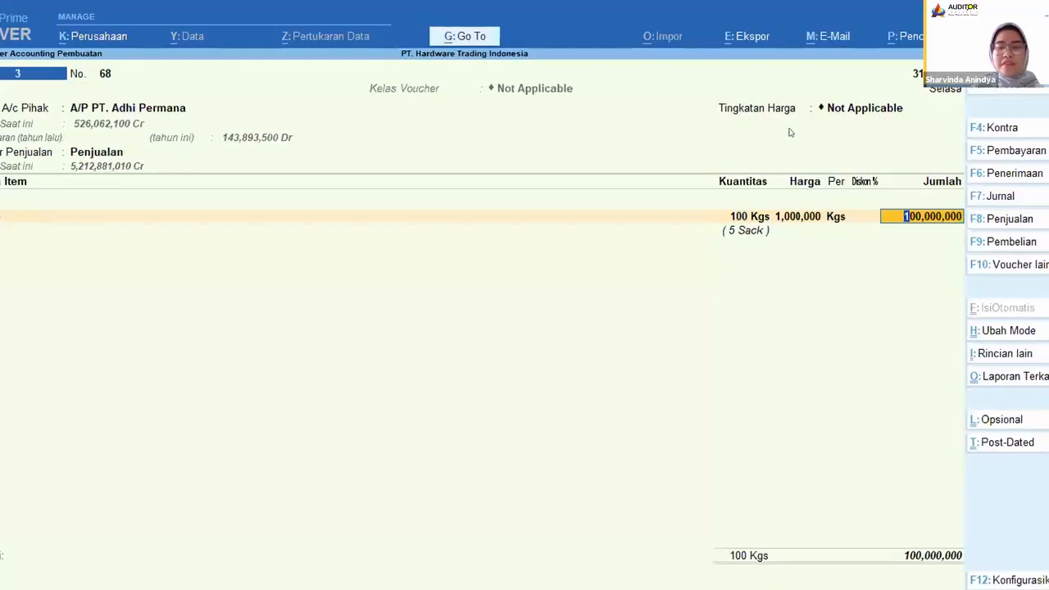
{"action": "key", "text": "ctrl"}
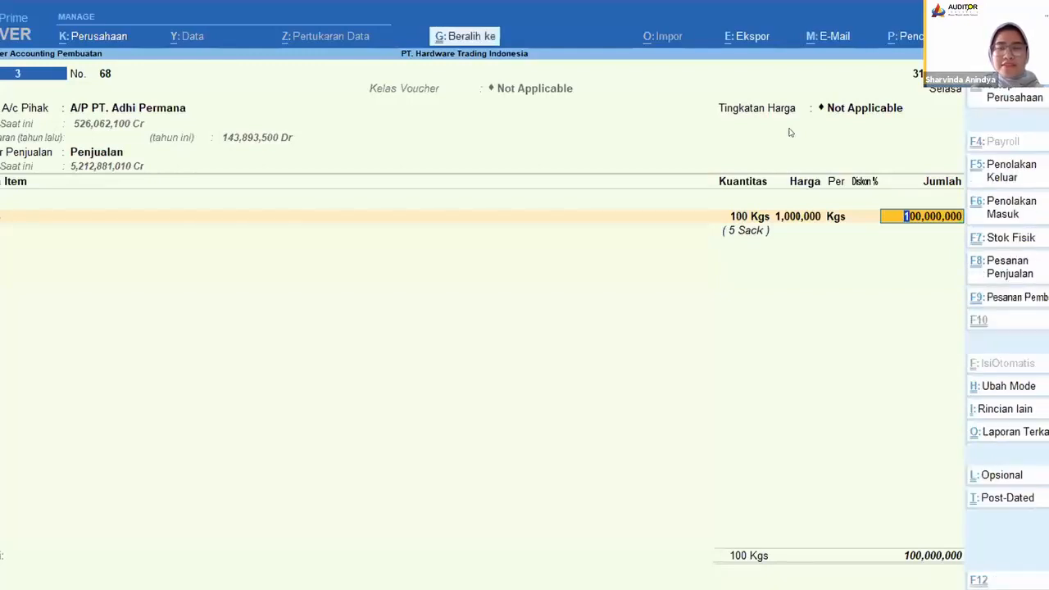
{"action": "key", "text": "ctrl+a"}
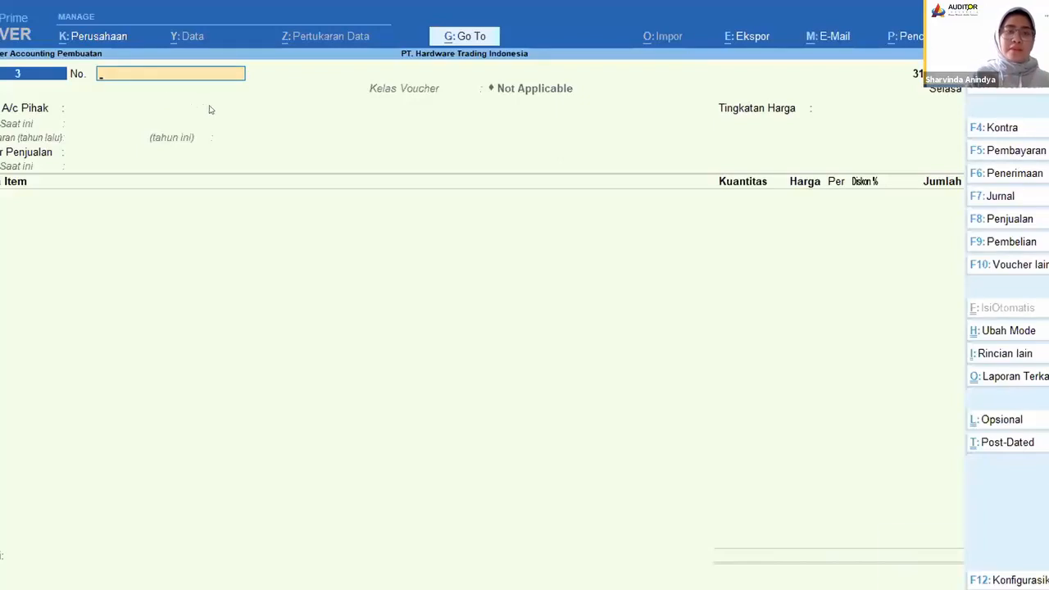
Step: Exit the voucher entry and close the remote company PT. Hardware Trading Indonesia
{"action": "key", "text": "Escape"}
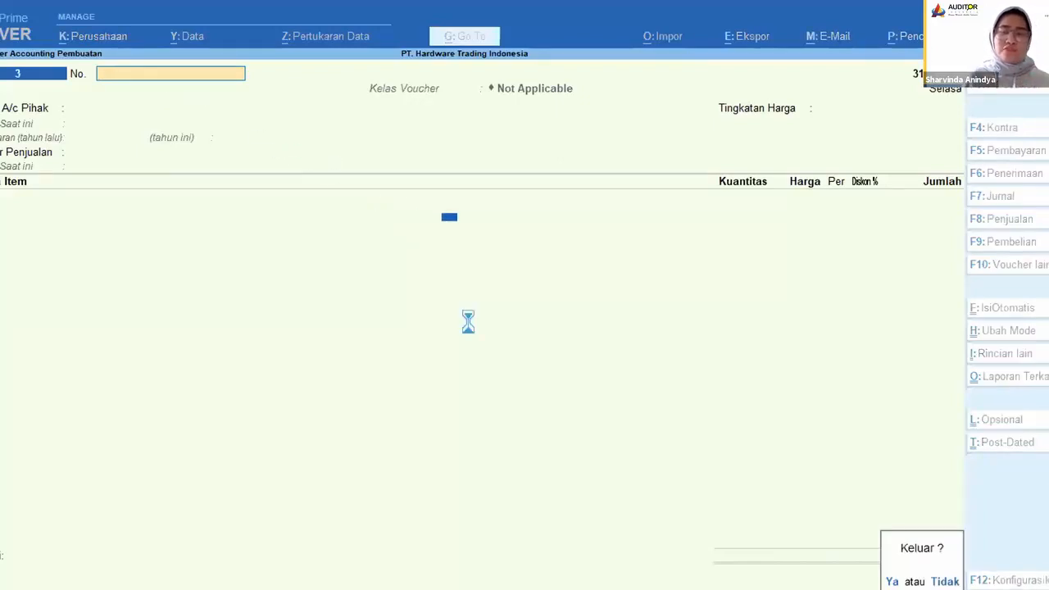
{"action": "key", "text": "y"}
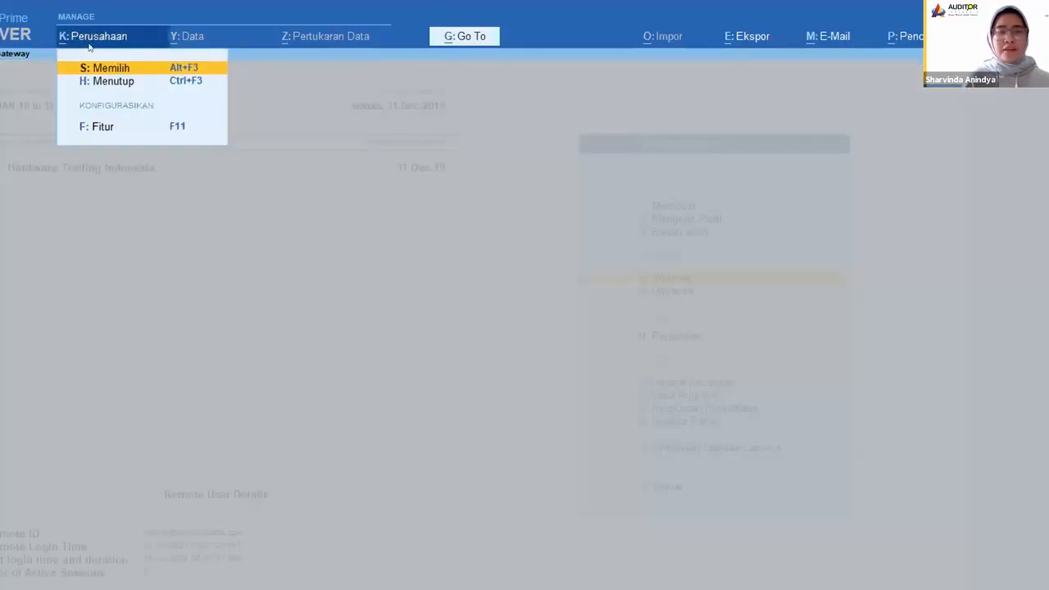
{"action": "left_click", "coordinate": [107, 82]}
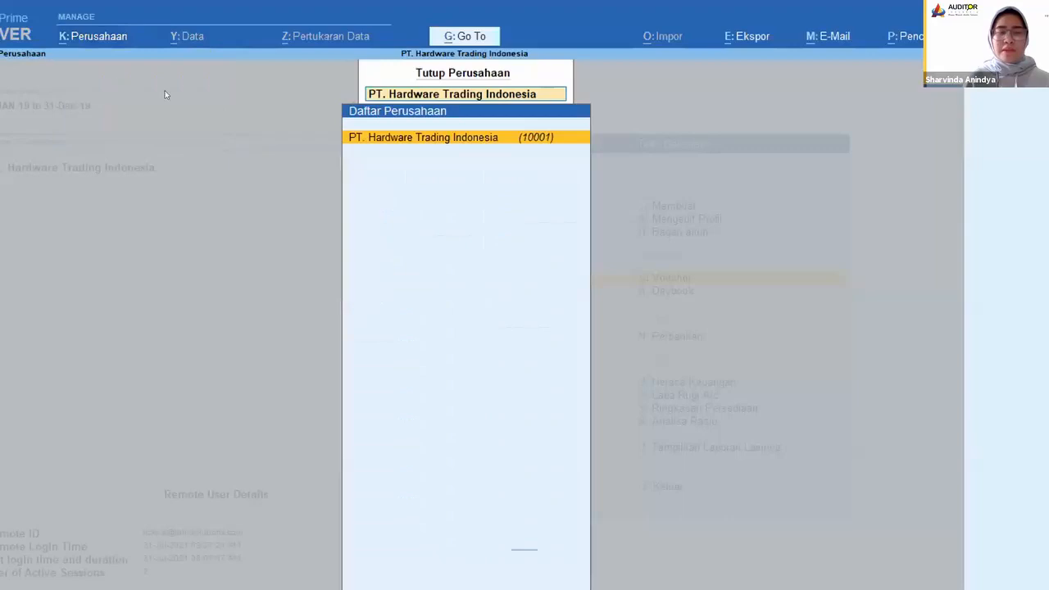
{"action": "left_click", "coordinate": [395, 145]}
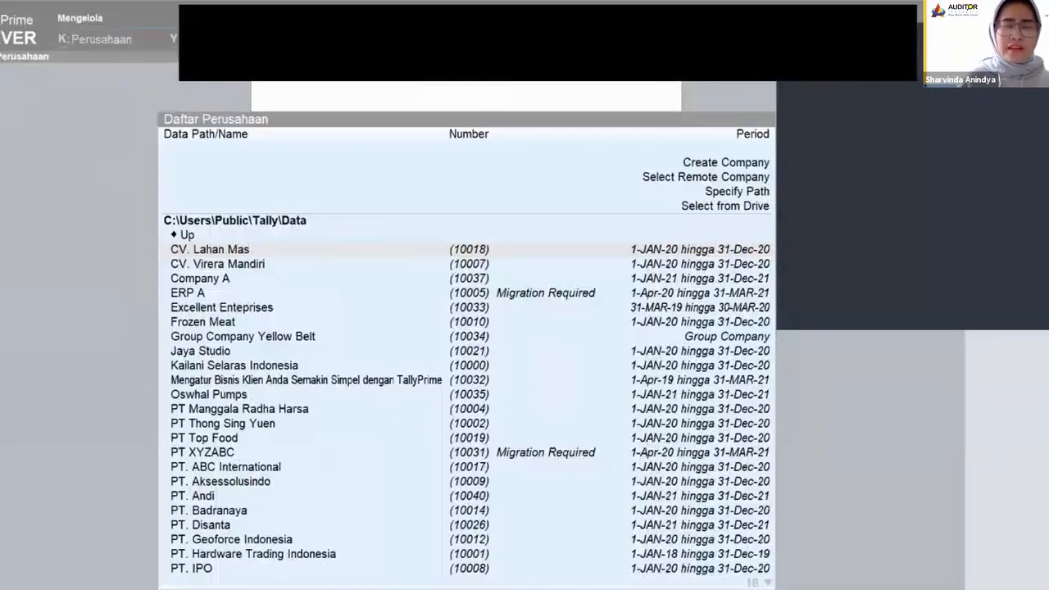
Step: Navigate the company selection list up from C:\Users\Public\Tally\Data to the list of drives and find drive D
{"action": "key", "text": "Up"}
{"action": "key", "text": "Return"}
{"action": "key", "text": "Return"}
{"action": "key", "text": "Return"}
{"action": "key", "text": "Return"}
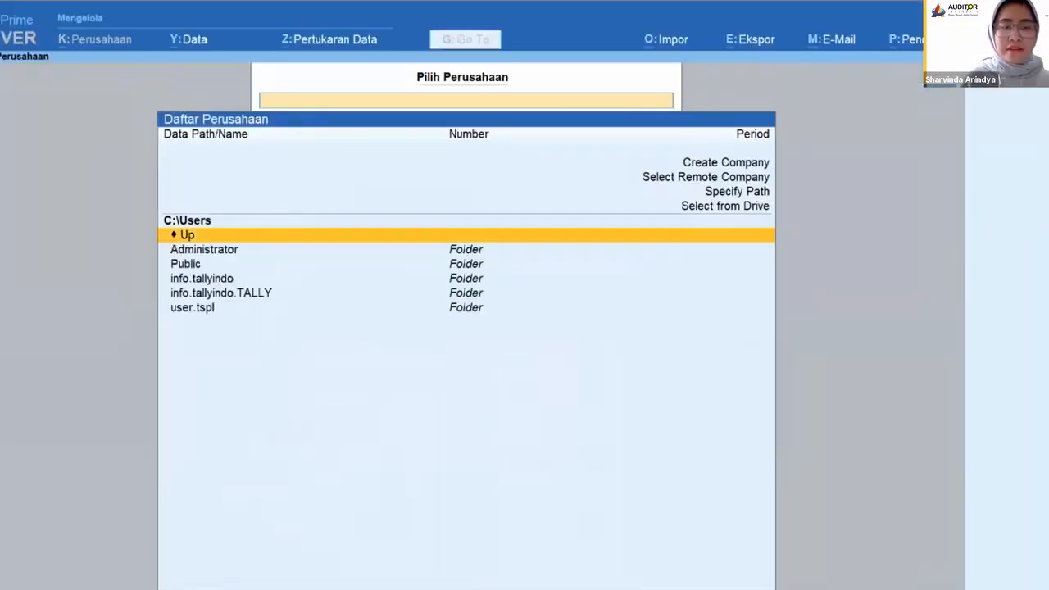
{"action": "key", "text": "Return"}
{"action": "key", "text": "Down"}
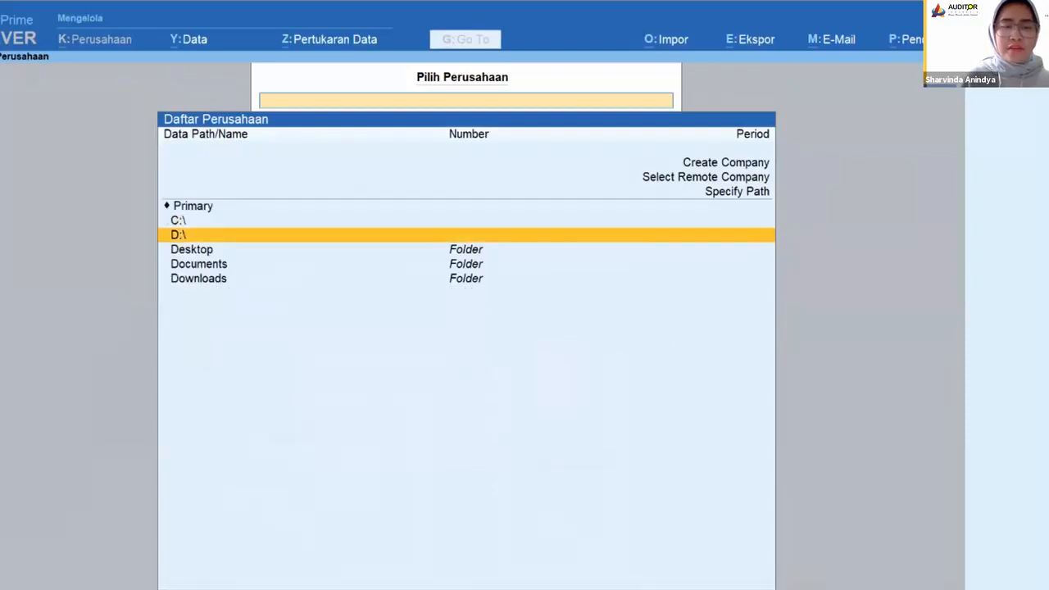
Step: Open the Demo Data folder on drive D and find PT. Hardware Trading Indonesia
{"action": "key", "text": "Return"}
{"action": "key", "text": "Down"}
{"action": "key", "text": "Down"}
{"action": "key", "text": "Down"}
{"action": "key", "text": "Down"}
{"action": "key", "text": "Return"}
{"action": "key", "text": "Down"}
{"action": "key", "text": "Down"}
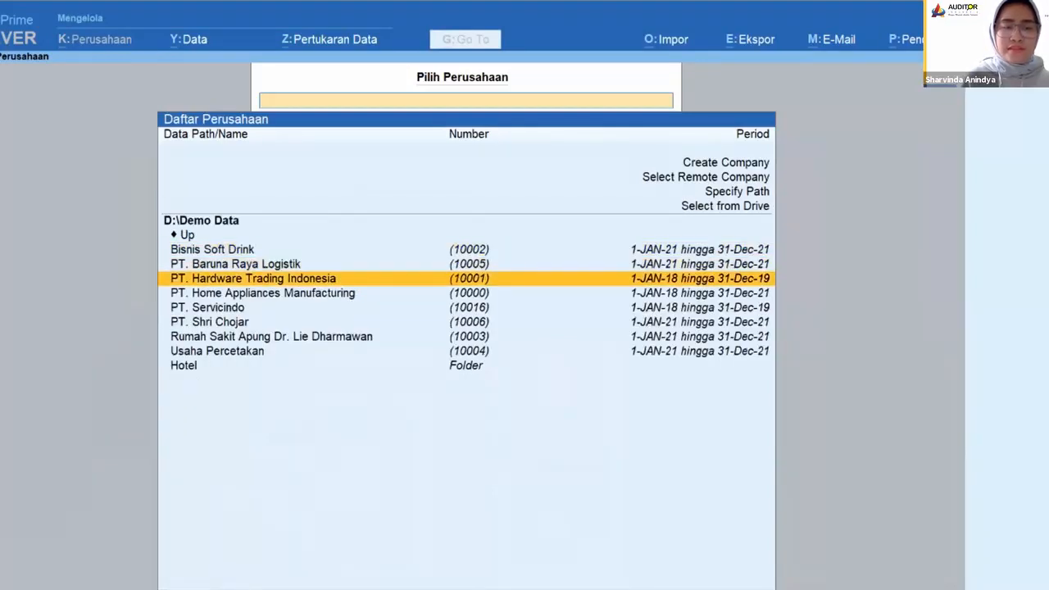
Step: Load PT. Hardware Trading Indonesia by entering the username and account password, and connect the company for online access
{"action": "key", "text": "Return"}
{"action": "type", "text": "a"}
{"action": "key", "text": "Return"}
{"action": "type", "text": "a"}
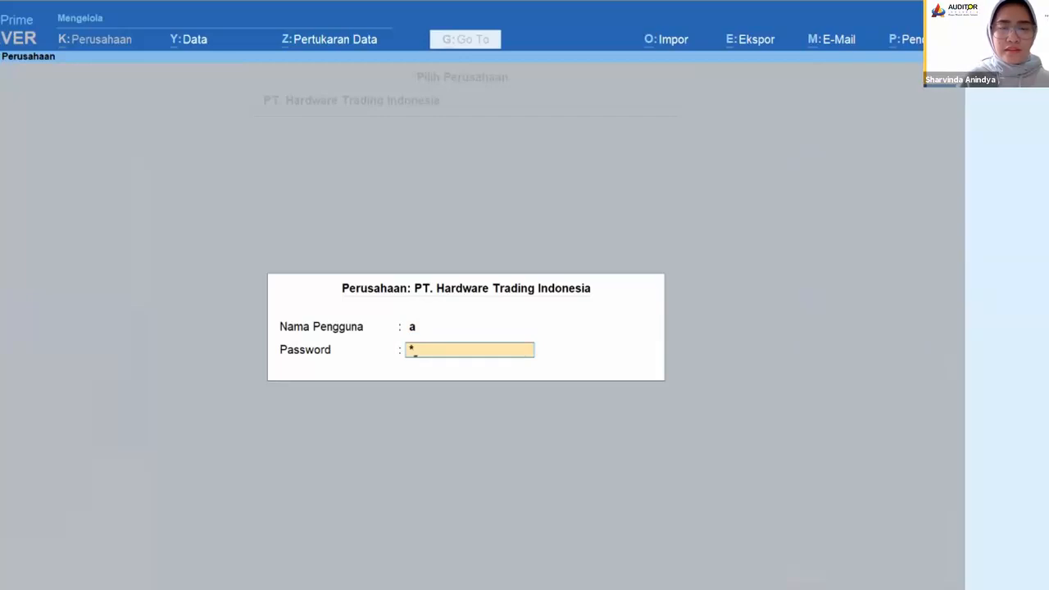
{"action": "key", "text": "Return"}
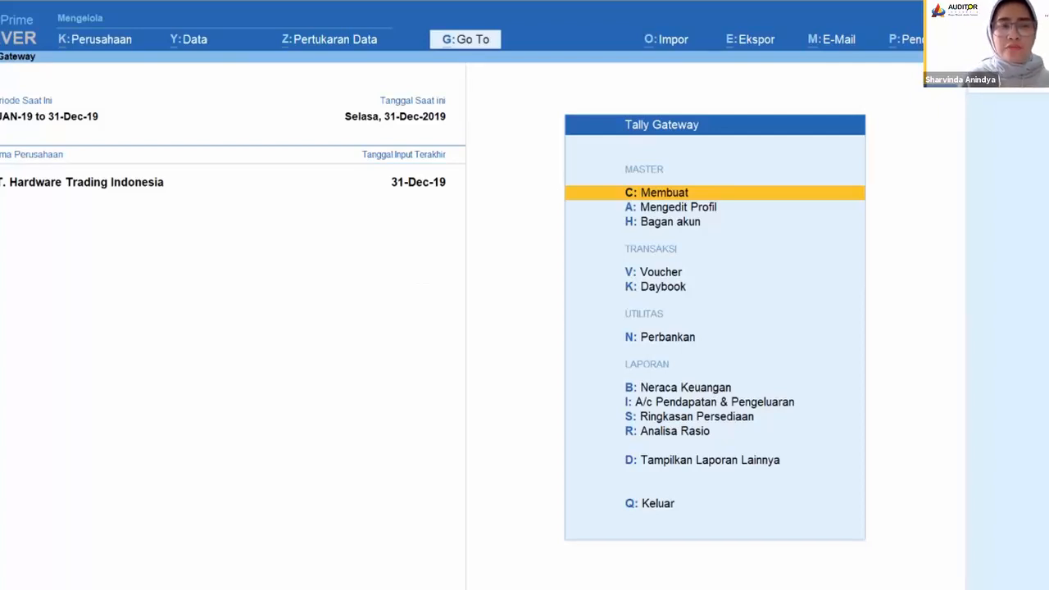
{"action": "key", "text": "alt+k"}
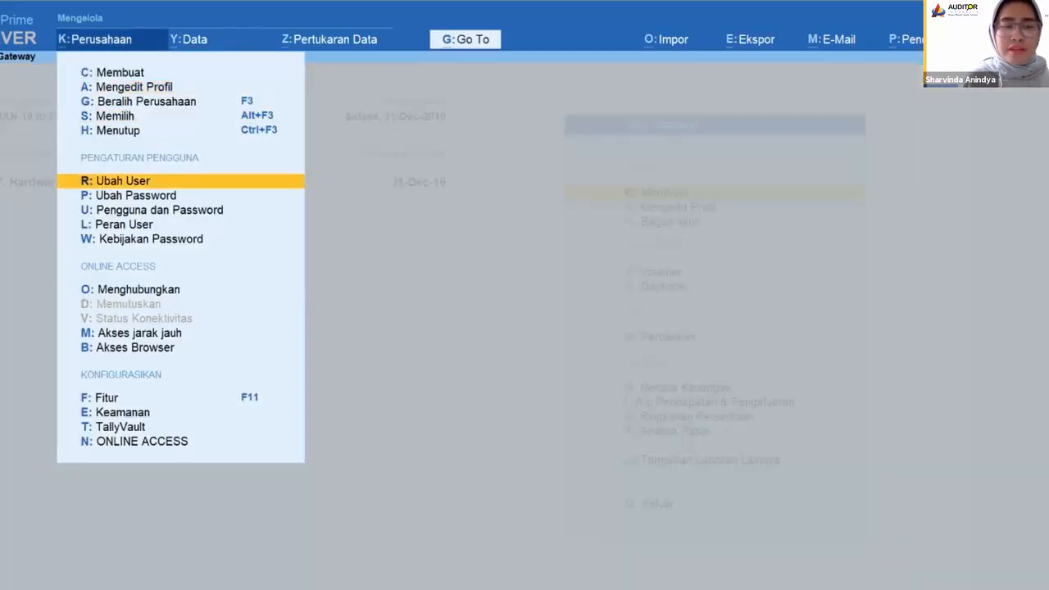
{"action": "key", "text": "Return"}
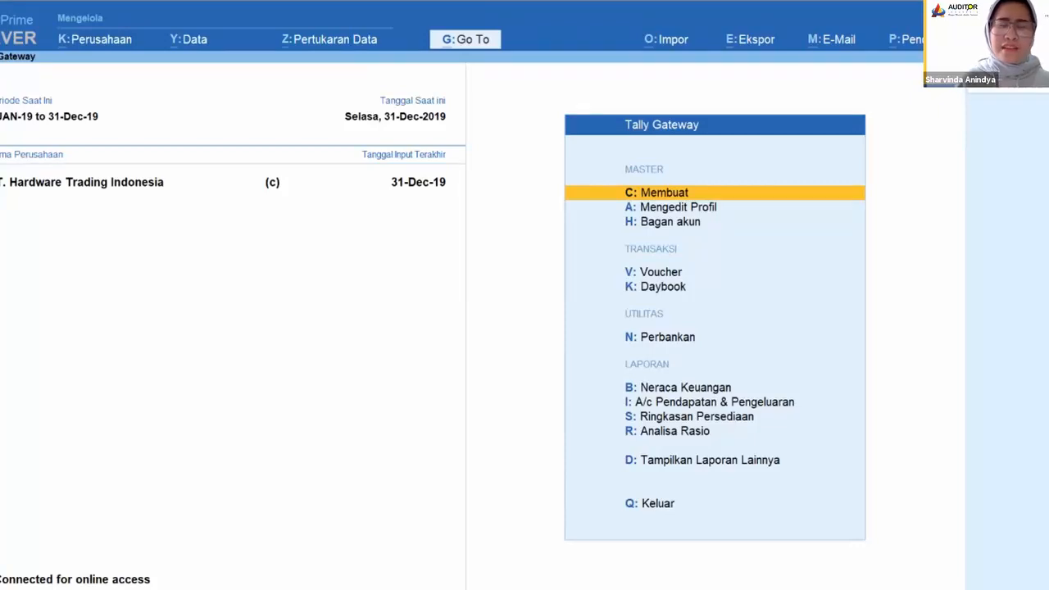
Step: Check the list of ledgers available for alteration for Bank Webinar 31 Juli 2021, and return to the Gateway
{"action": "key", "text": "Down"}
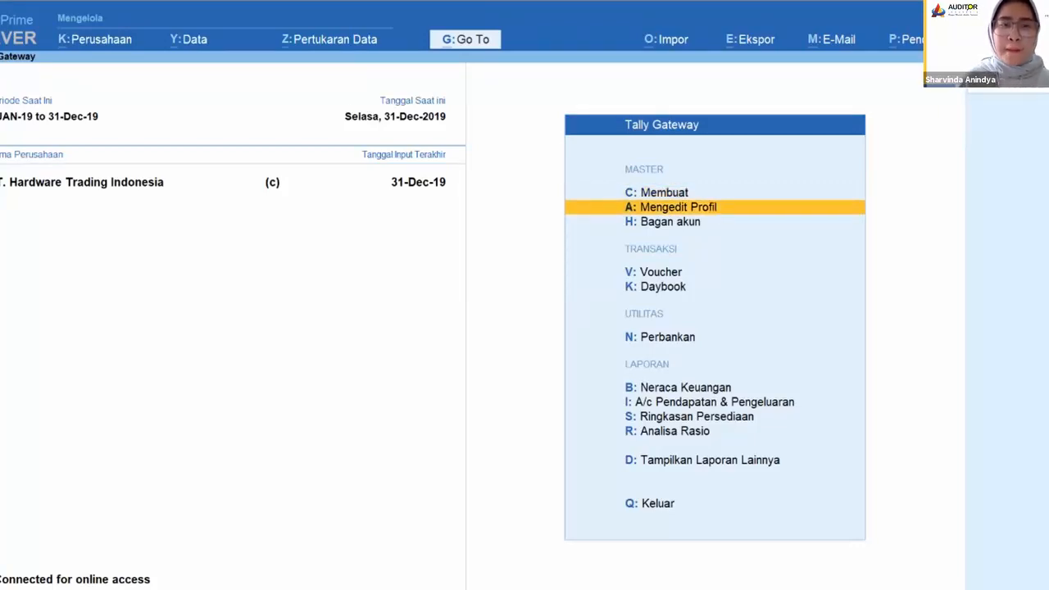
{"action": "key", "text": "Return"}
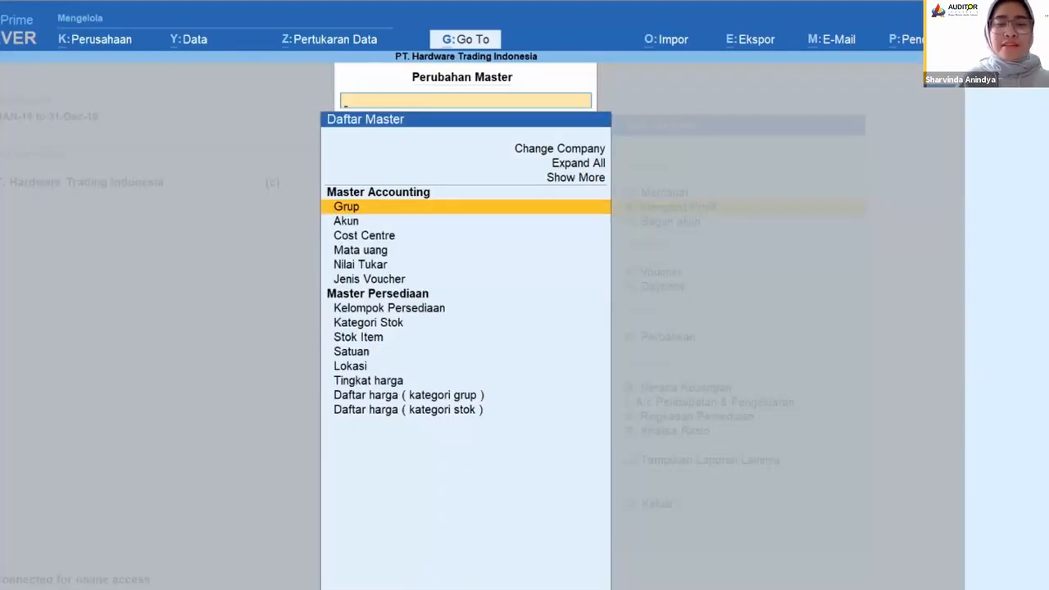
{"action": "key", "text": "Down"}
{"action": "key", "text": "Return"}
{"action": "key", "text": "Down"}
{"action": "key", "text": "Down"}
{"action": "key", "text": "Down"}
{"action": "key", "text": "Down"}
{"action": "key", "text": "Down"}
{"action": "key", "text": "Down"}
{"action": "key", "text": "Down"}
{"action": "key", "text": "Down"}
{"action": "key", "text": "Down"}
{"action": "key", "text": "Down"}
{"action": "key", "text": "Down"}
{"action": "key", "text": "Down"}
{"action": "key", "text": "Down"}
{"action": "key", "text": "Down"}
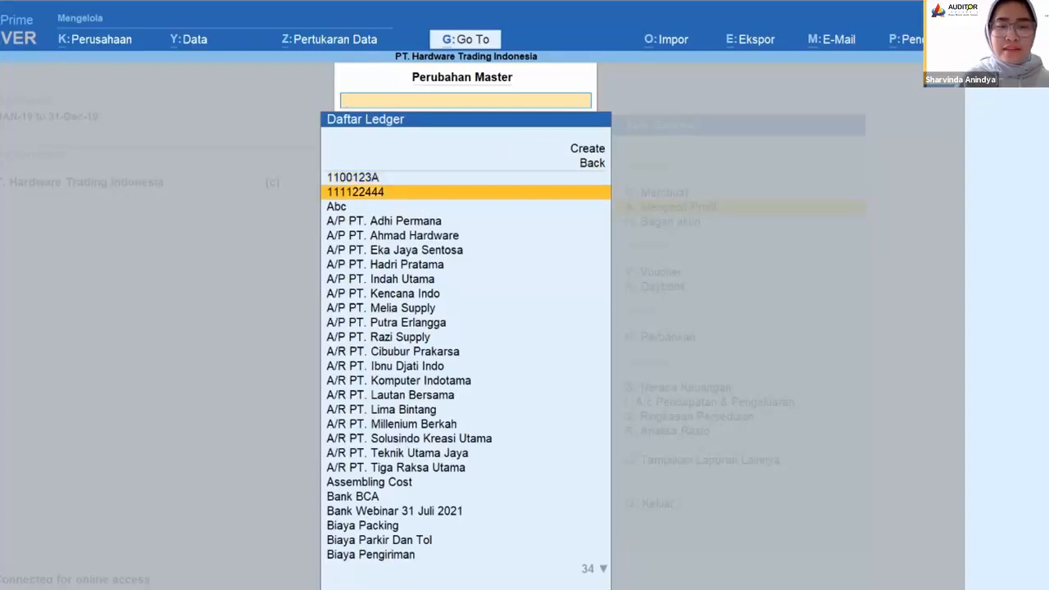
{"action": "key", "text": "Down"}
{"action": "key", "text": "Down"}
{"action": "key", "text": "Down"}
{"action": "key", "text": "Down"}
{"action": "key", "text": "Down"}
{"action": "key", "text": "Down"}
{"action": "key", "text": "Down"}
{"action": "key", "text": "Down"}
{"action": "key", "text": "Down"}
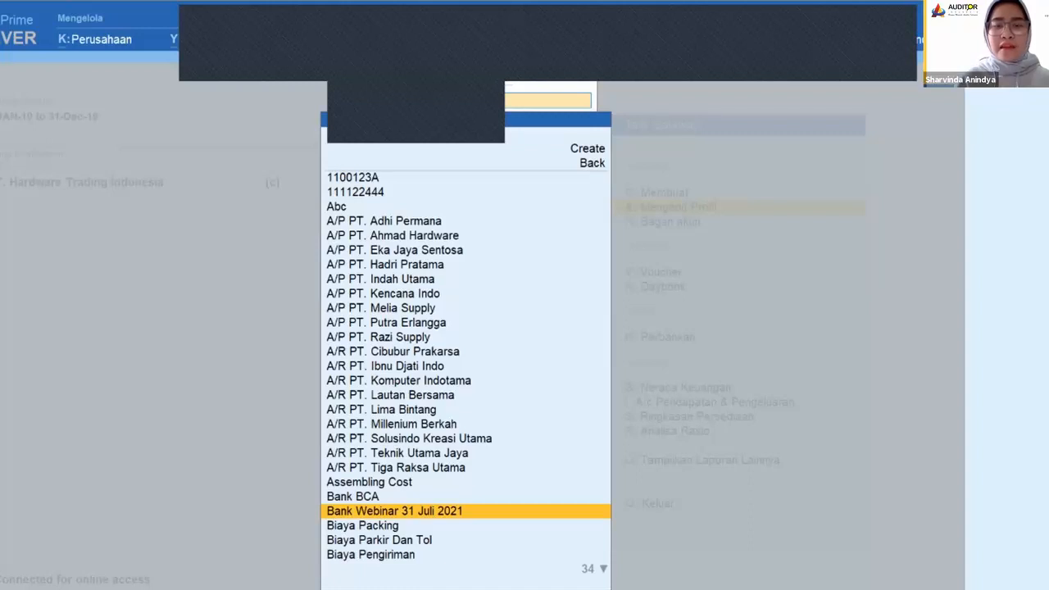
{"action": "key", "text": "Escape"}
{"action": "key", "text": "Escape"}
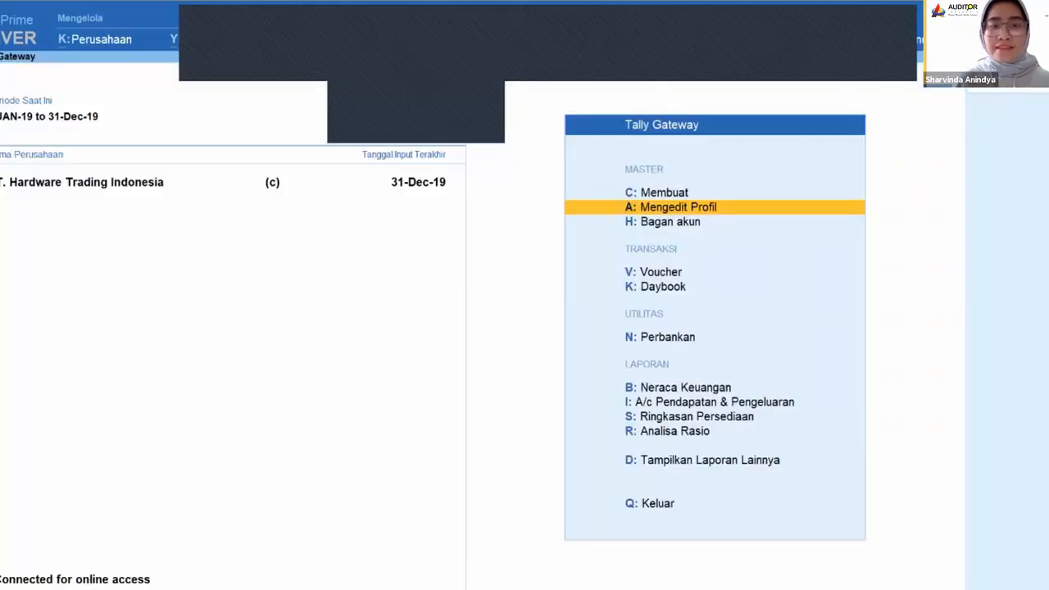
Step: Open the A/P PT. Adhi Permana sales voucher from the Daybook, and call up its printing without printing it
{"action": "key", "text": "Down"}
{"action": "key", "text": "Down"}
{"action": "key", "text": "Down"}
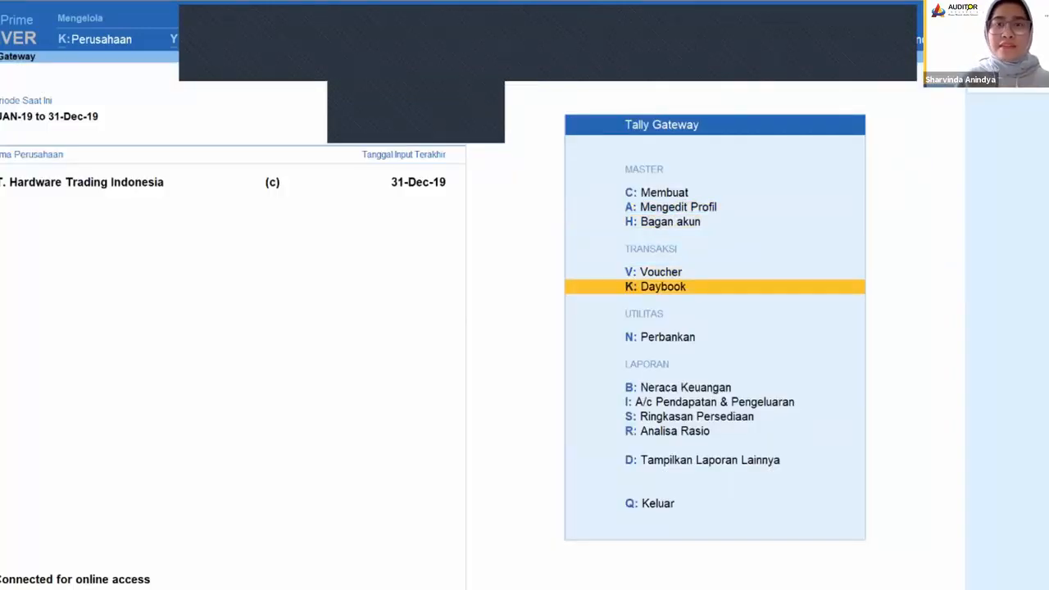
{"action": "key", "text": "Return"}
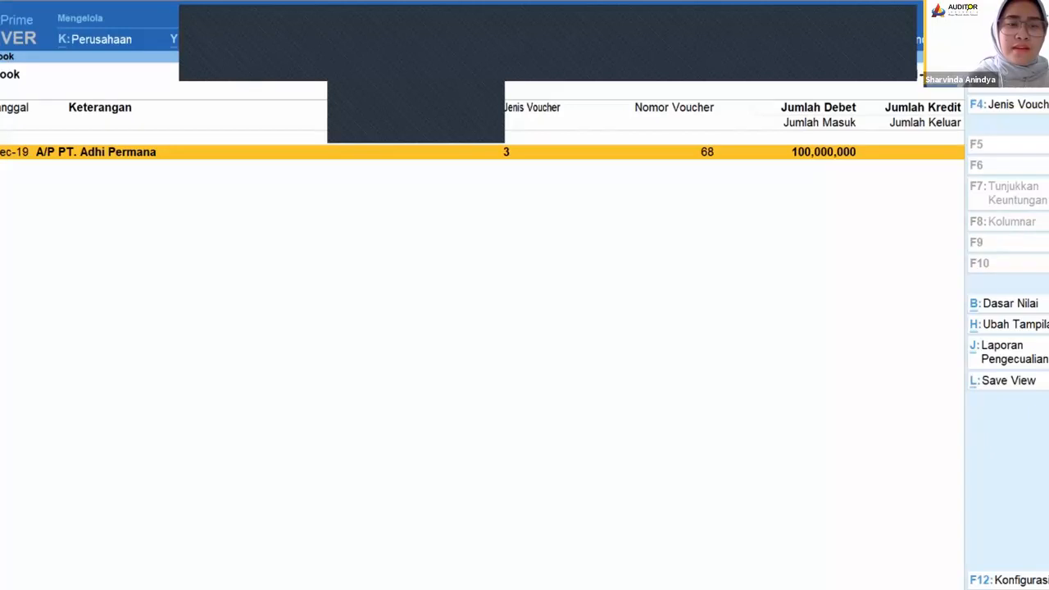
{"action": "key", "text": "Return"}
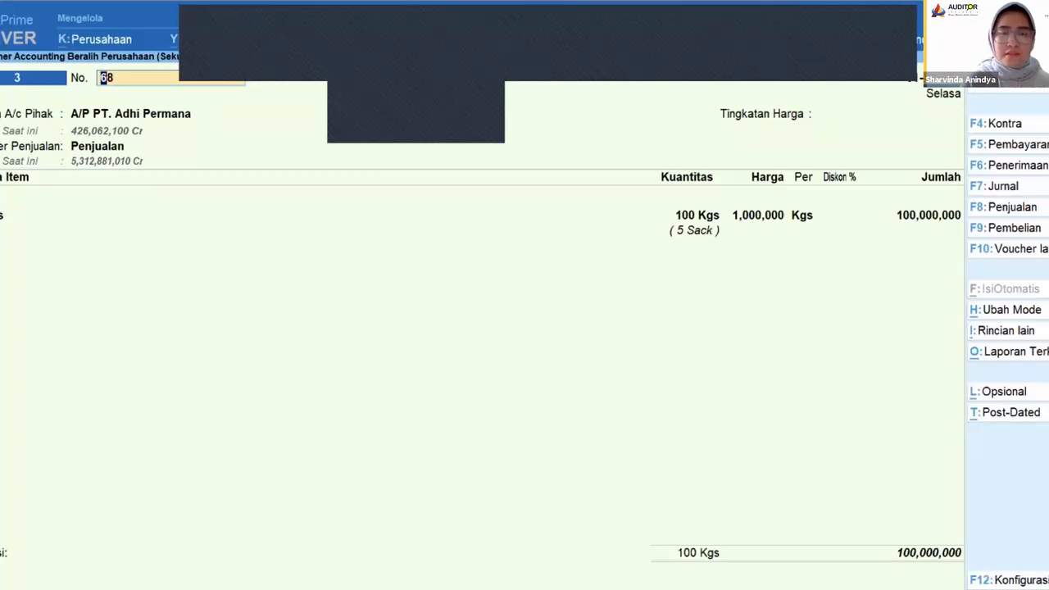
{"action": "key", "text": "ctrl+p"}
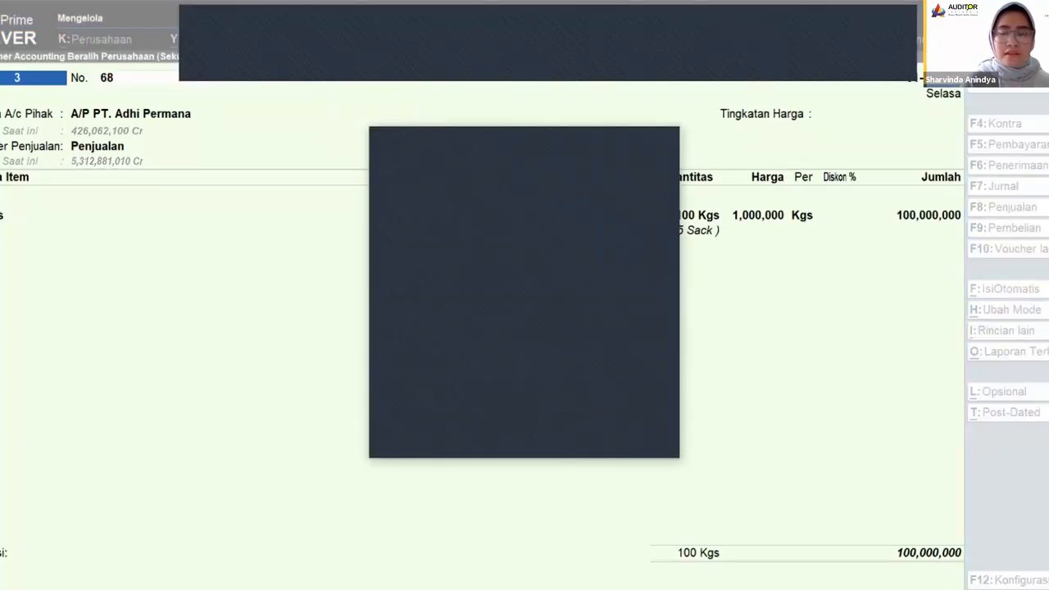
{"action": "key", "text": "Escape"}
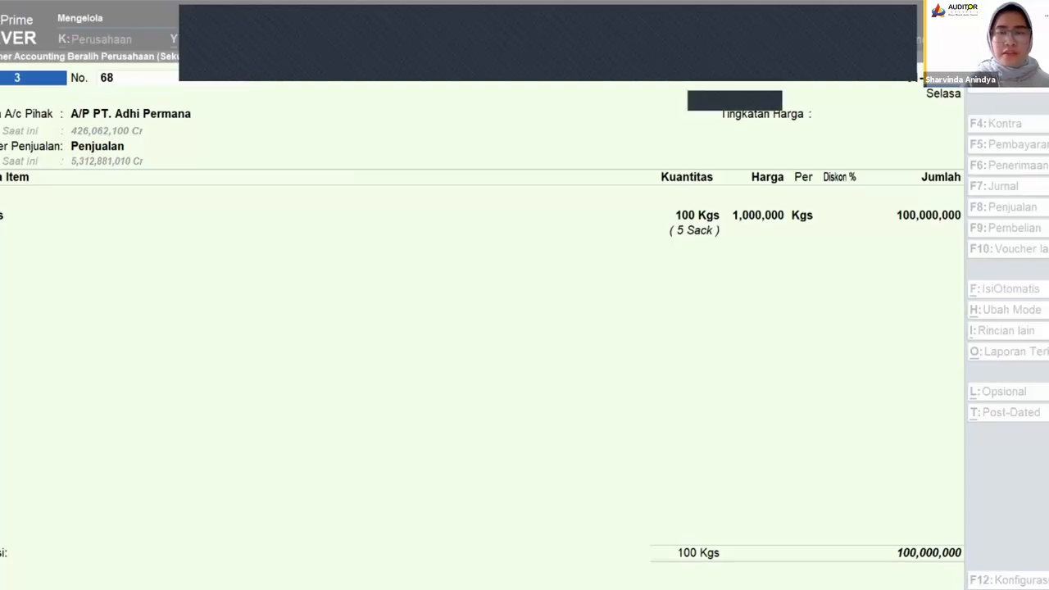